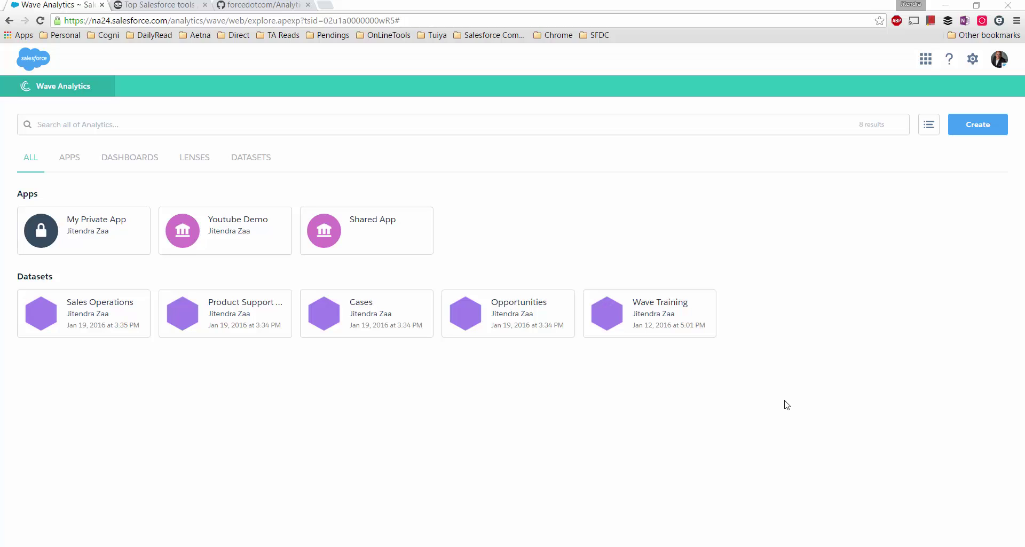
# - Switch to the forcedotcom Analytics-Cloud-Dataset-Utils GitHub tab and skim its README on running DatasetUtils
pyautogui.moveTo(75, 321)
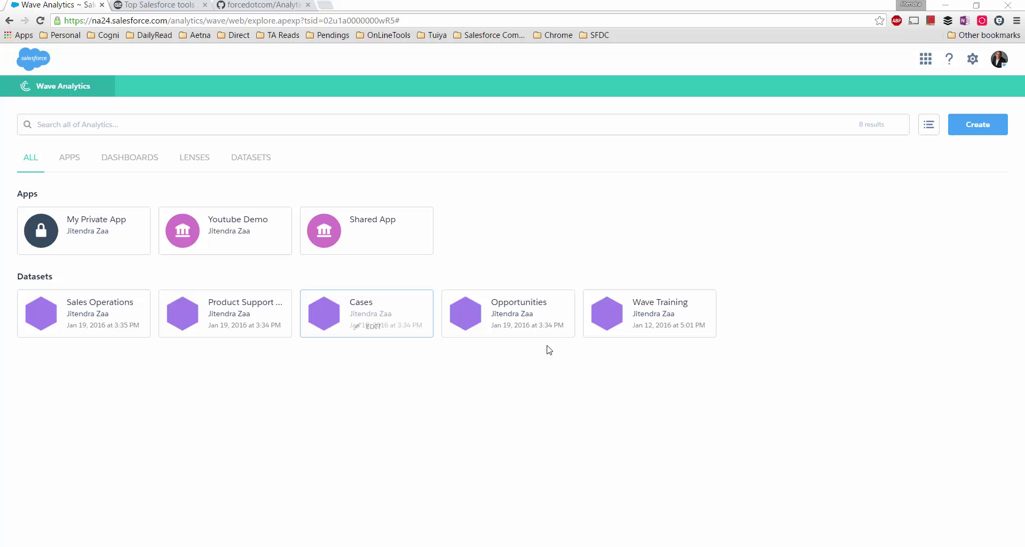
pyautogui.click(256, 5)
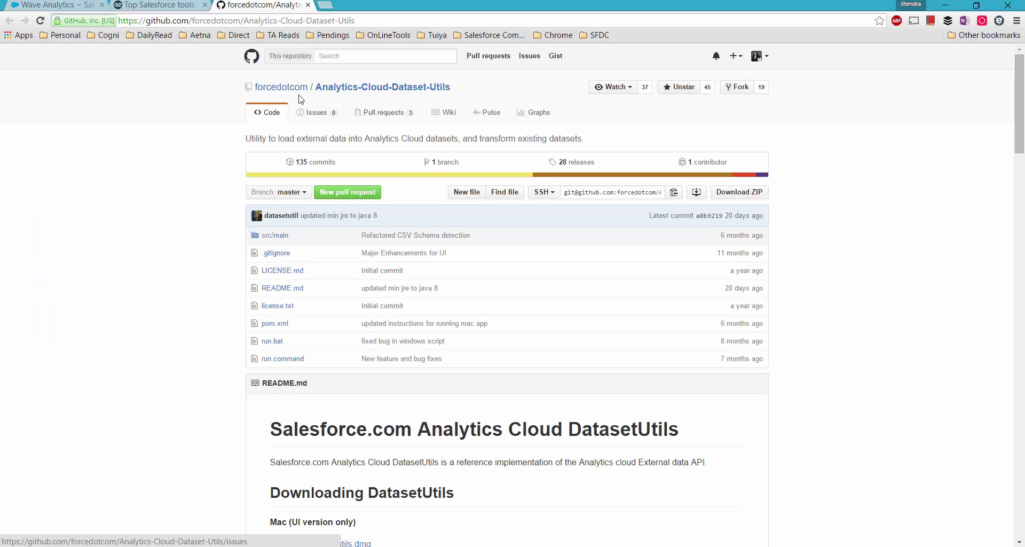
pyautogui.click(283, 89)
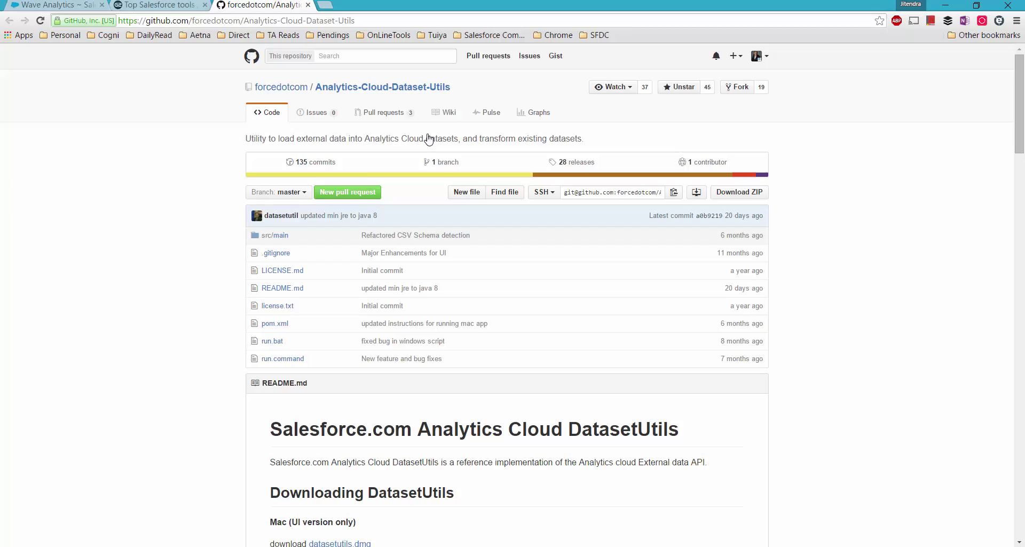
pyautogui.scroll(-5, 179, 344)
pyautogui.scroll(-14, 186, 373)
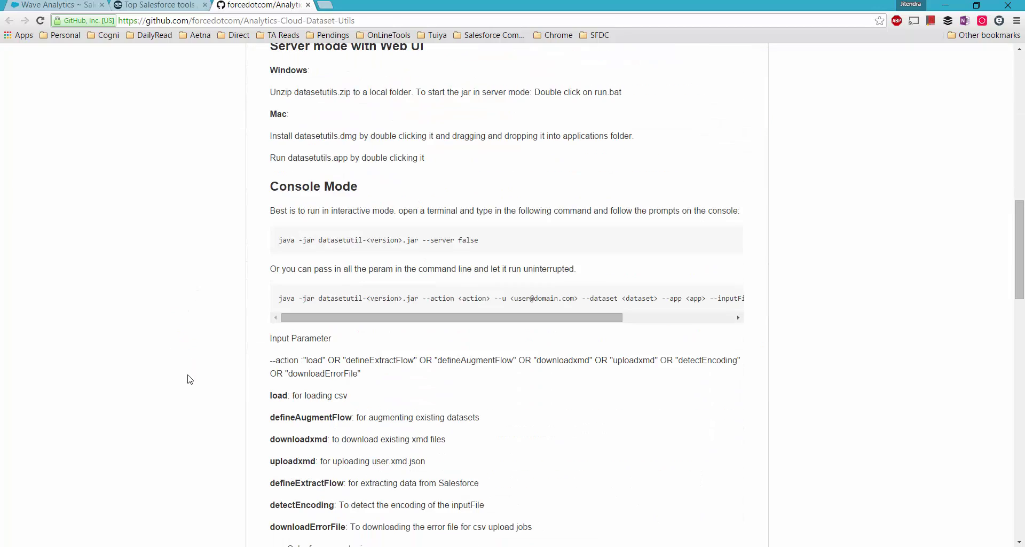
pyautogui.scroll(20, 198, 405)
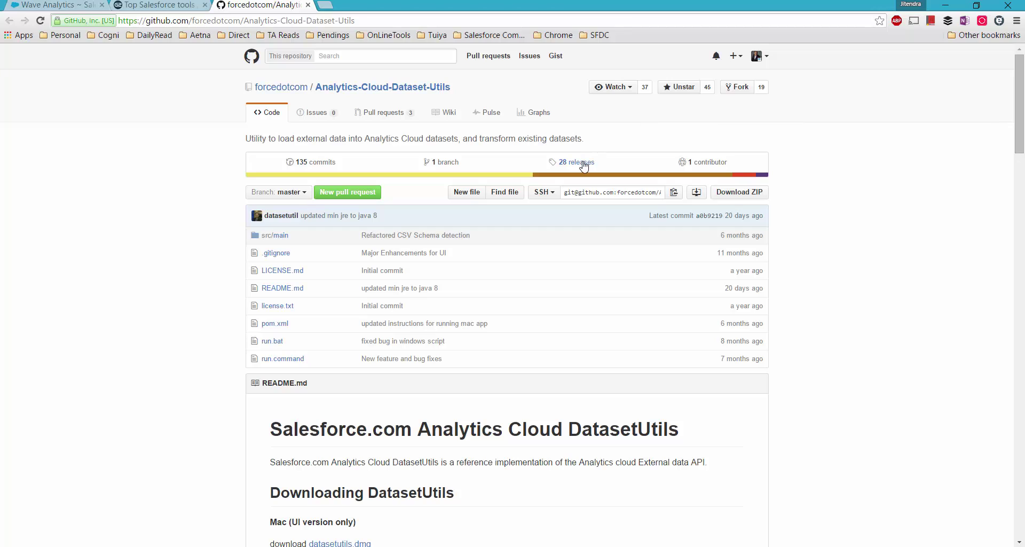
# - Show the Top Salesforce tools post title, then follow its Wave Analytics Cloud Dataset Util link
pyautogui.click(168, 4)
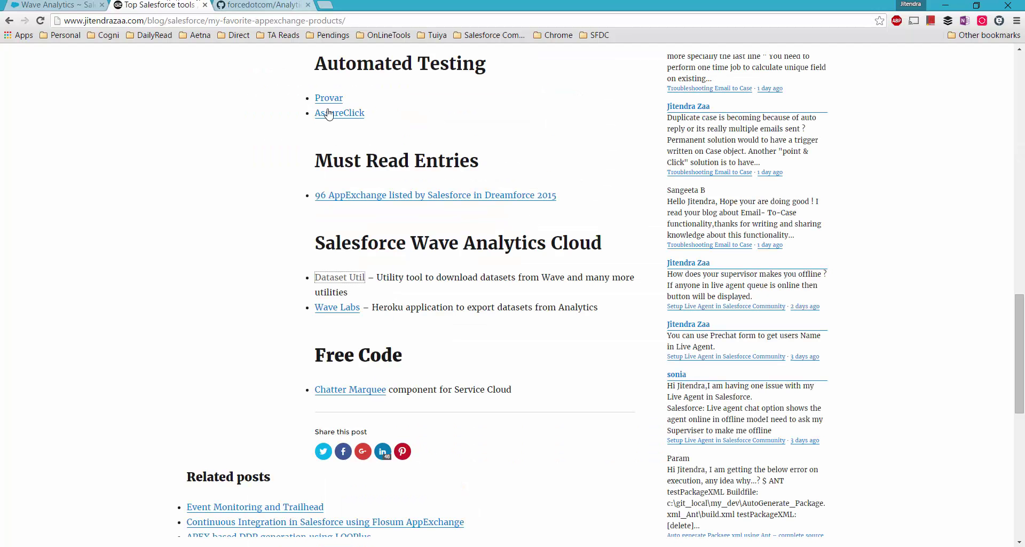
pyautogui.scroll(15, 268, 299)
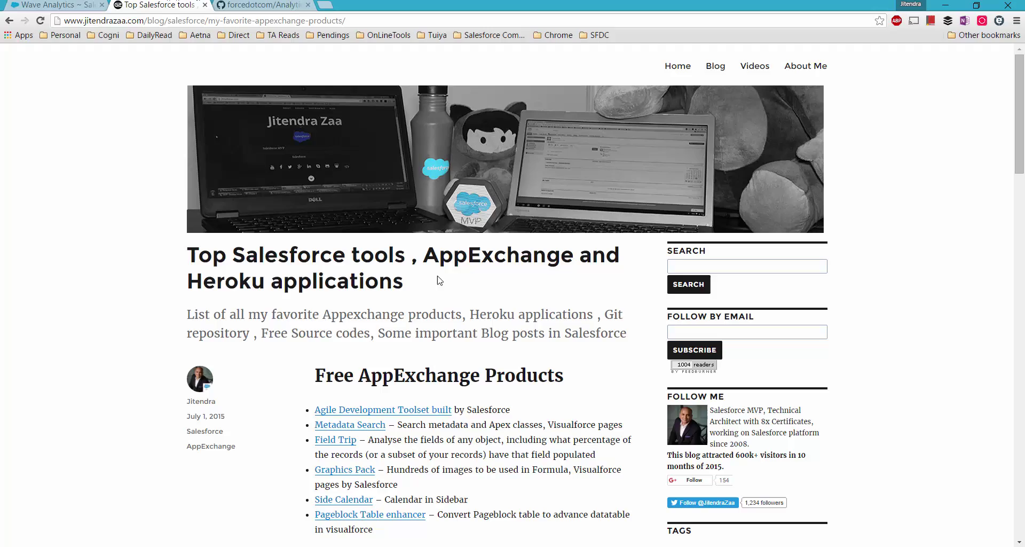
pyautogui.moveTo(437, 279); pyautogui.dragTo(196, 254)
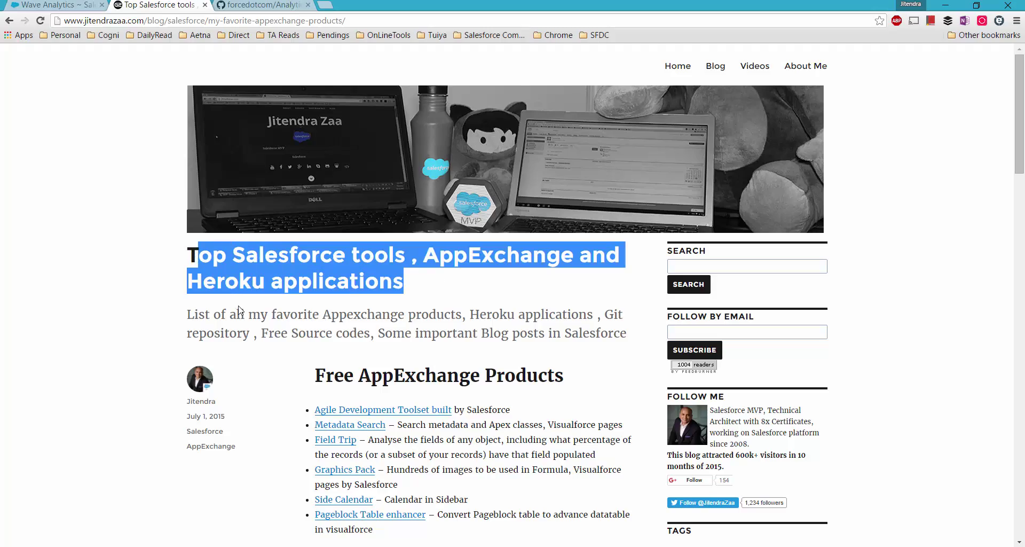
pyautogui.scroll(-20, 243, 312)
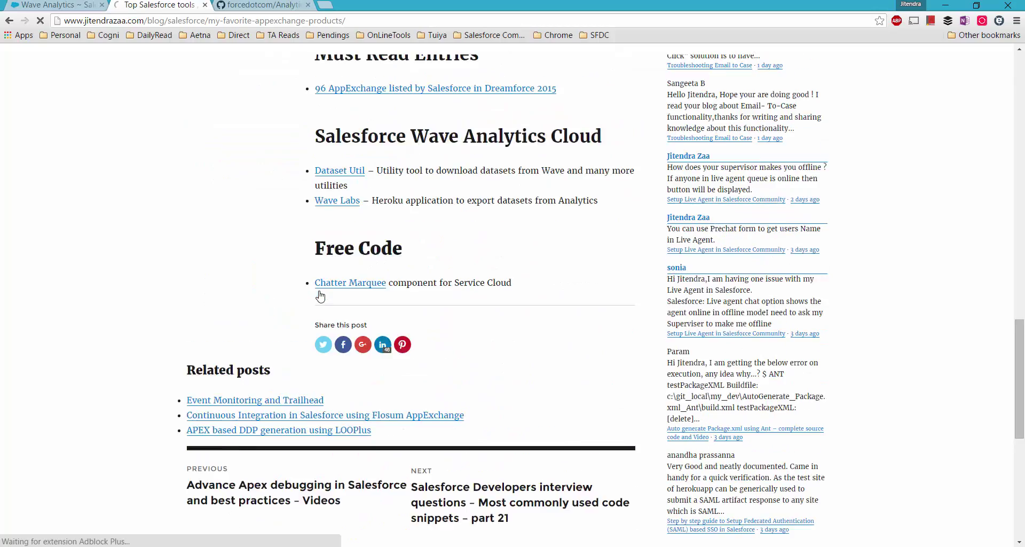
pyautogui.scroll(1, 320, 295)
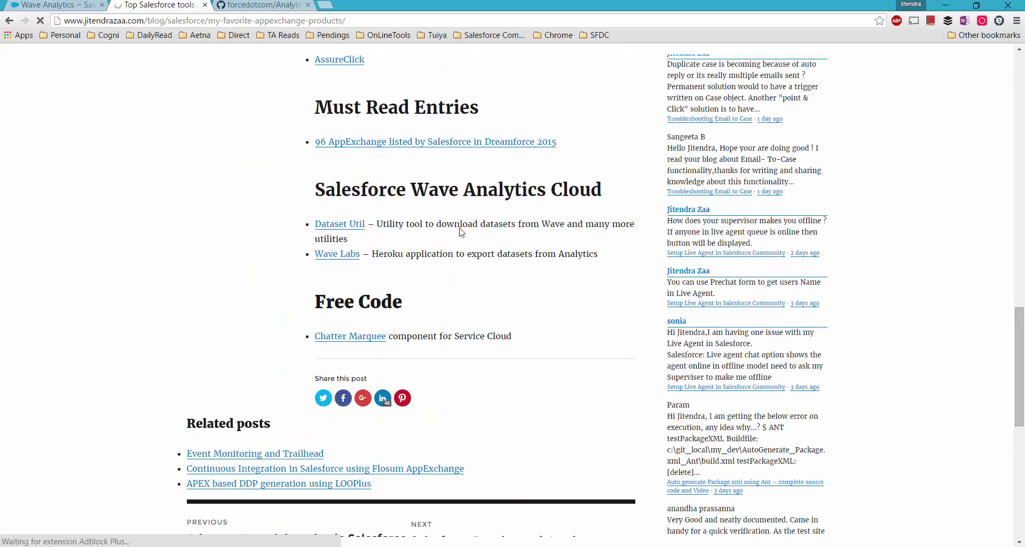
pyautogui.click(378, 223)
# - Download datasetutils-32.0.27.jar from the repository's 28 releases list
pyautogui.click(244, 2)
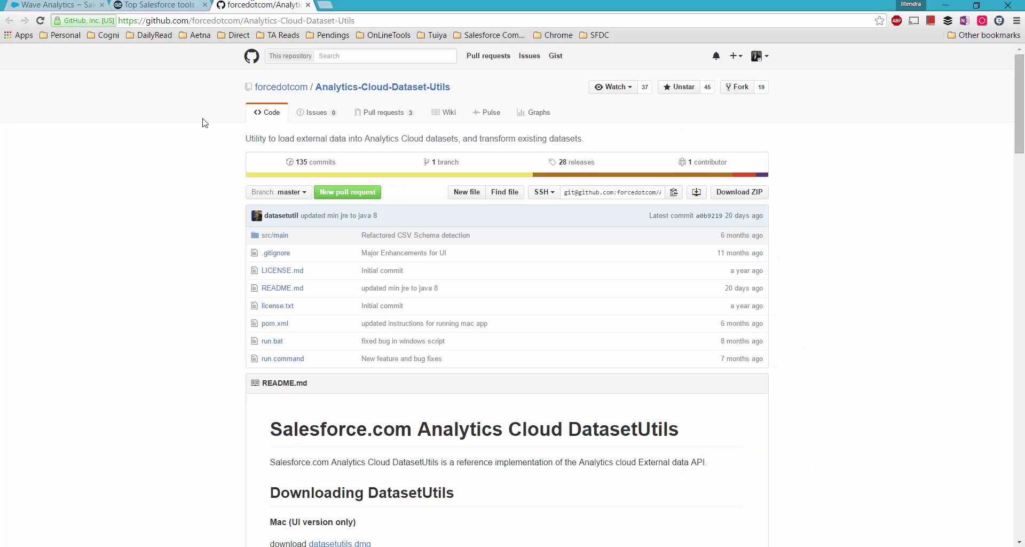
pyautogui.click(572, 162)
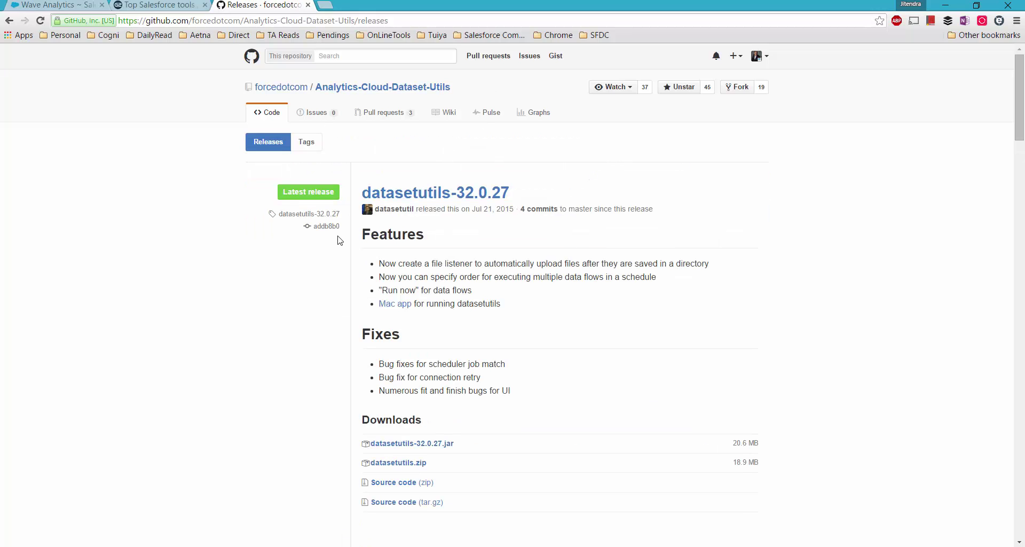
pyautogui.scroll(-1, 241, 367)
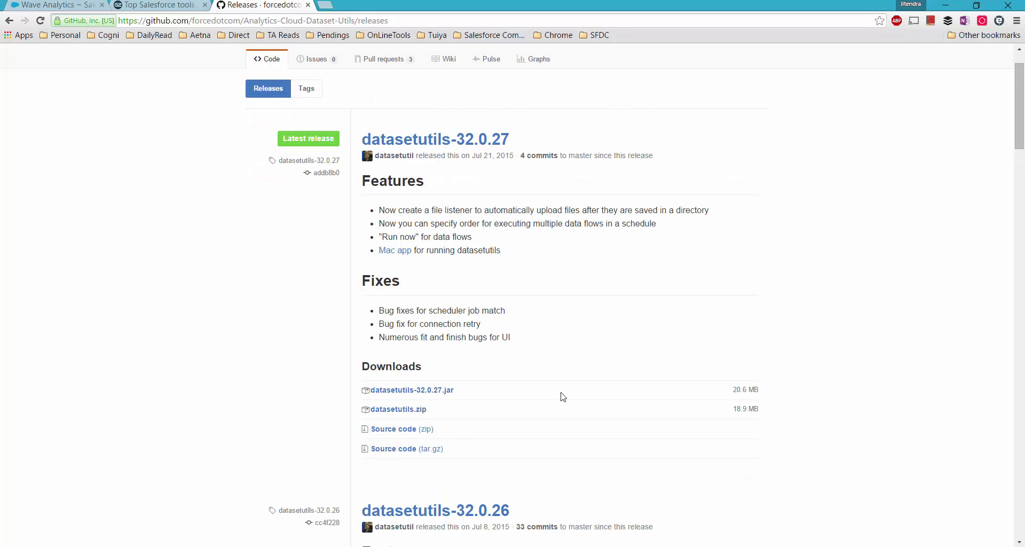
pyautogui.scroll(-1, 562, 396)
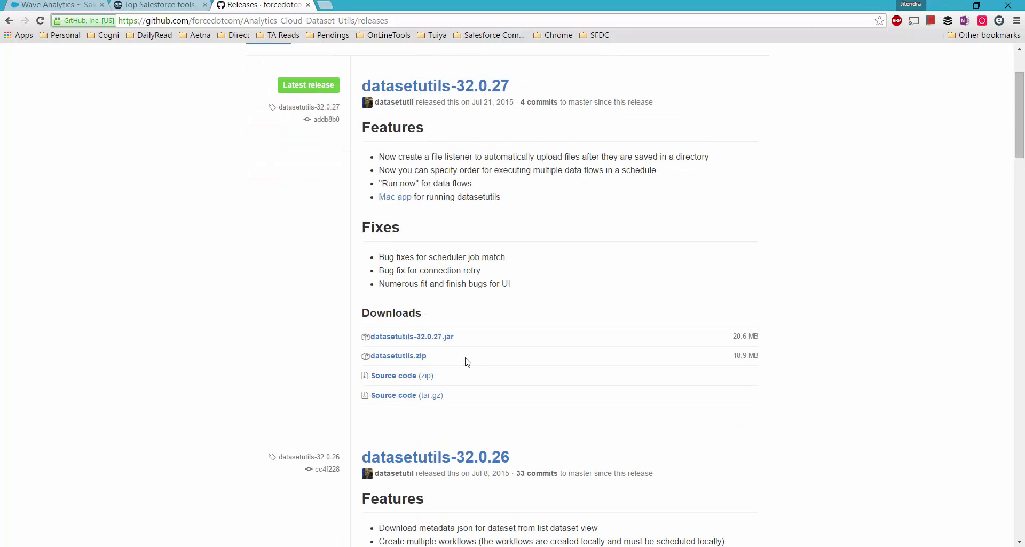
pyautogui.click(442, 338)
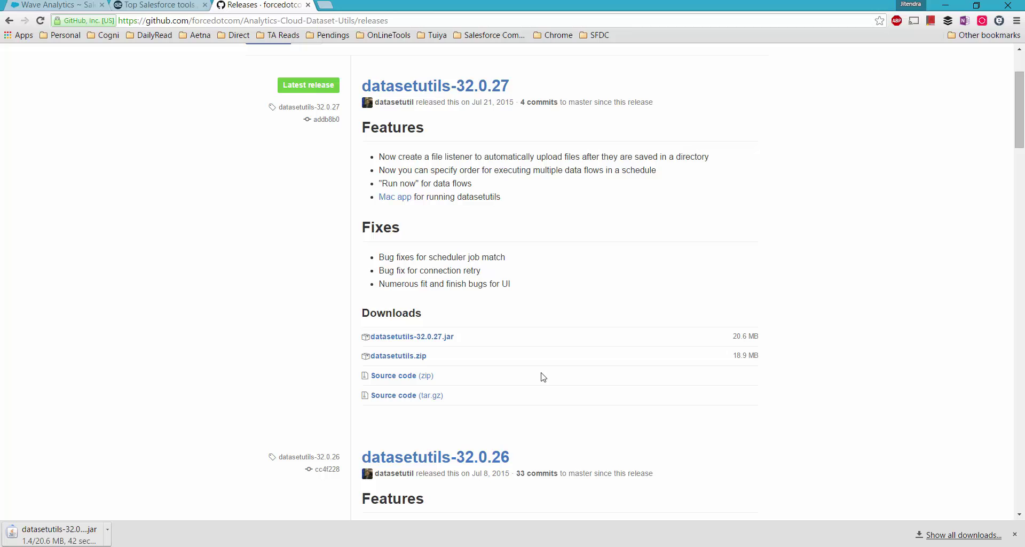
# - Back on the repository page, locate the README's Console Mode and Server mode with Web UI headings
pyautogui.scroll(2, 791, 355)
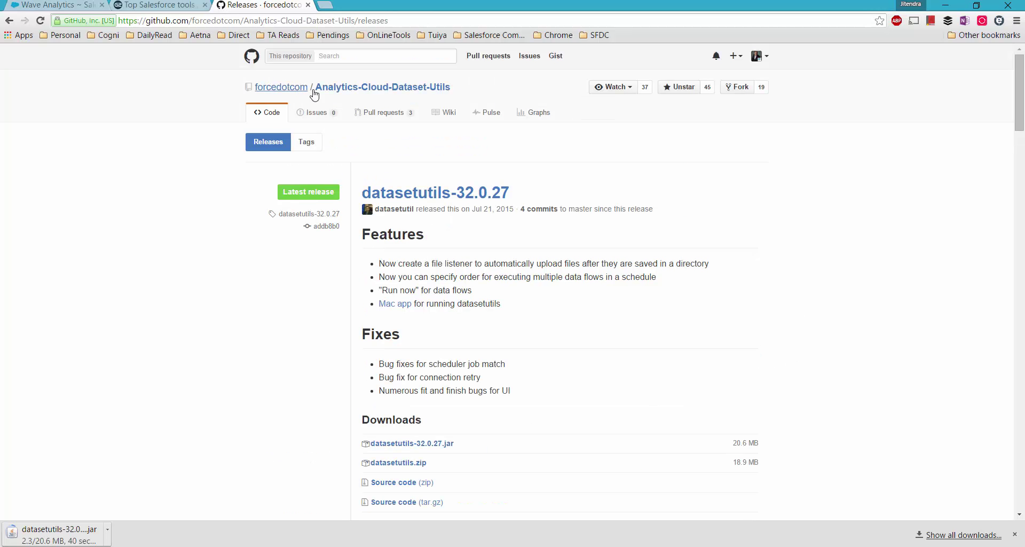
pyautogui.click(362, 91)
pyautogui.scroll(-3, 213, 331)
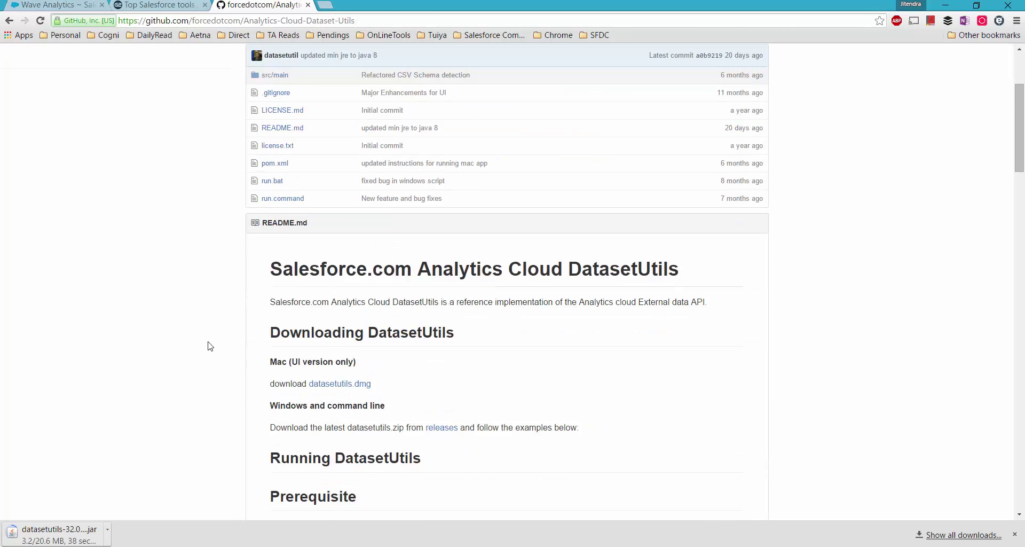
pyautogui.scroll(-8, 210, 346)
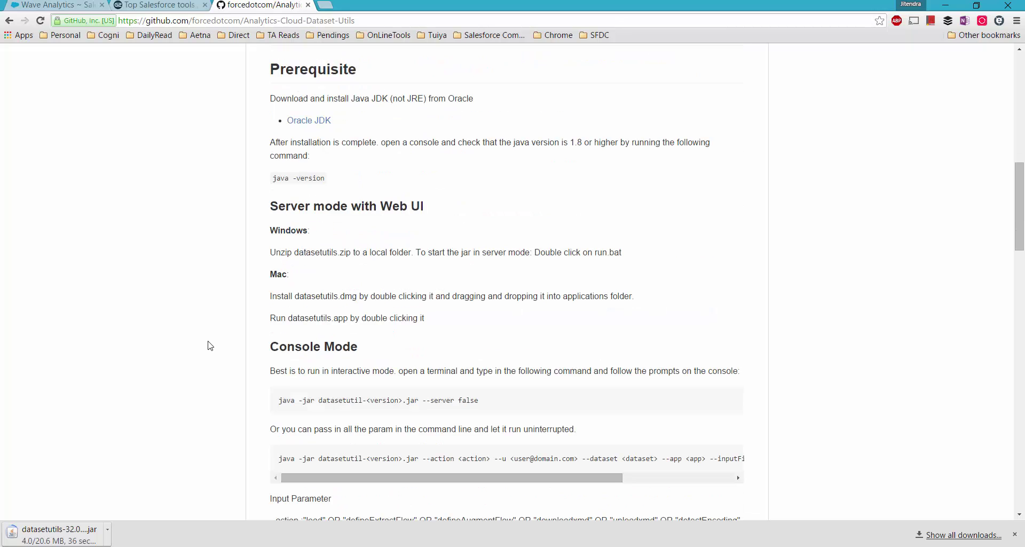
pyautogui.scroll(-4, 210, 341)
pyautogui.scroll(2, 279, 239)
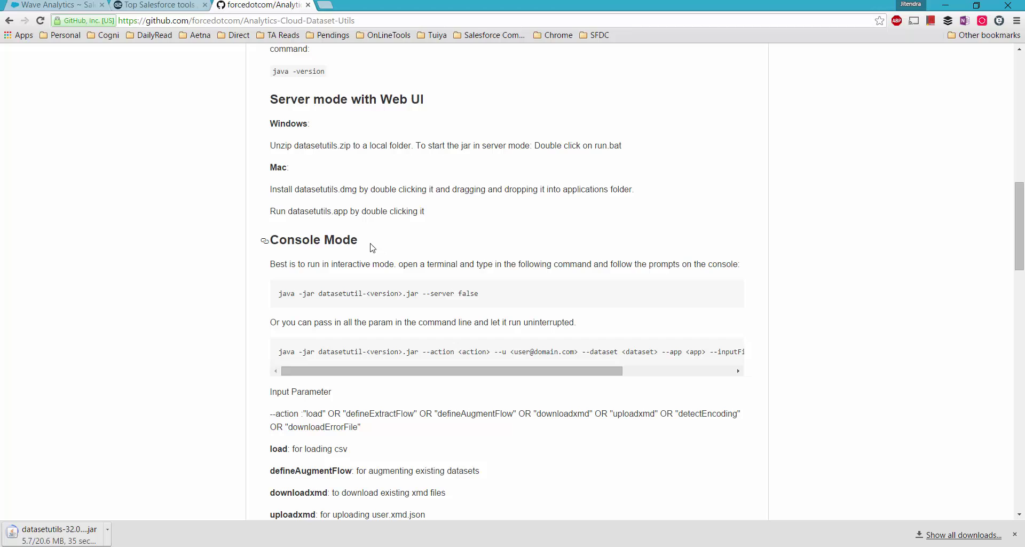
pyautogui.moveTo(372, 247); pyautogui.dragTo(279, 239)
pyautogui.moveTo(435, 100); pyautogui.dragTo(334, 101)
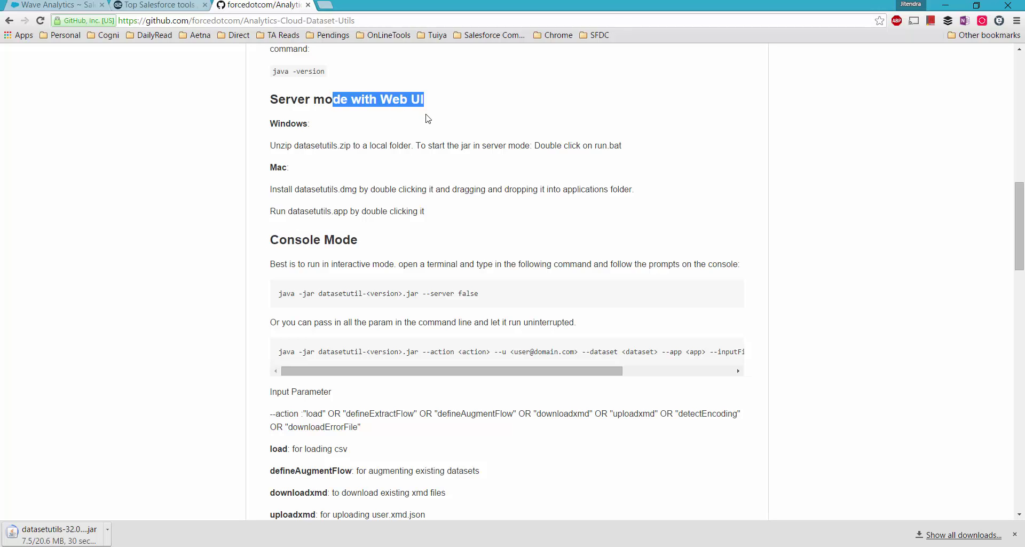
pyautogui.scroll(1, 460, 154)
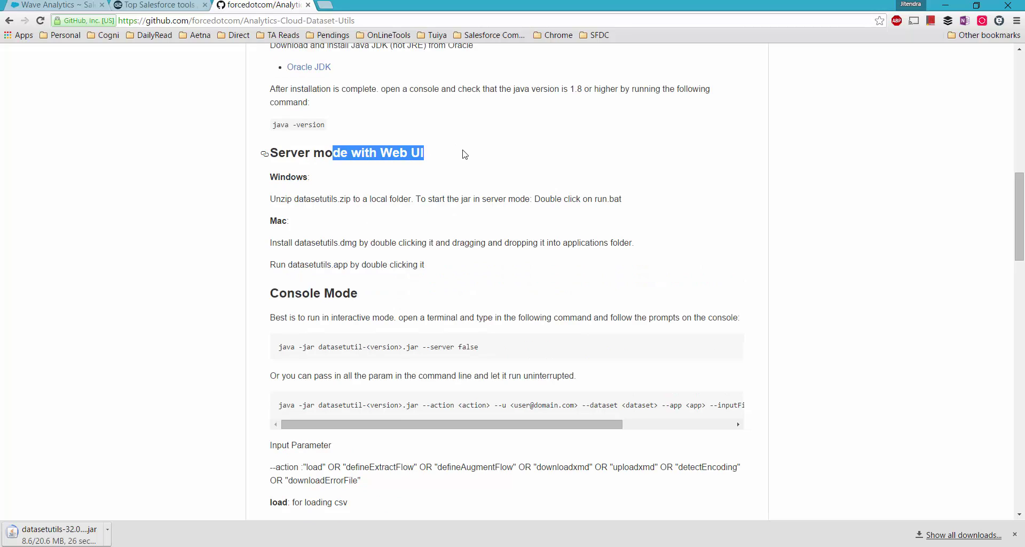
pyautogui.click(451, 154)
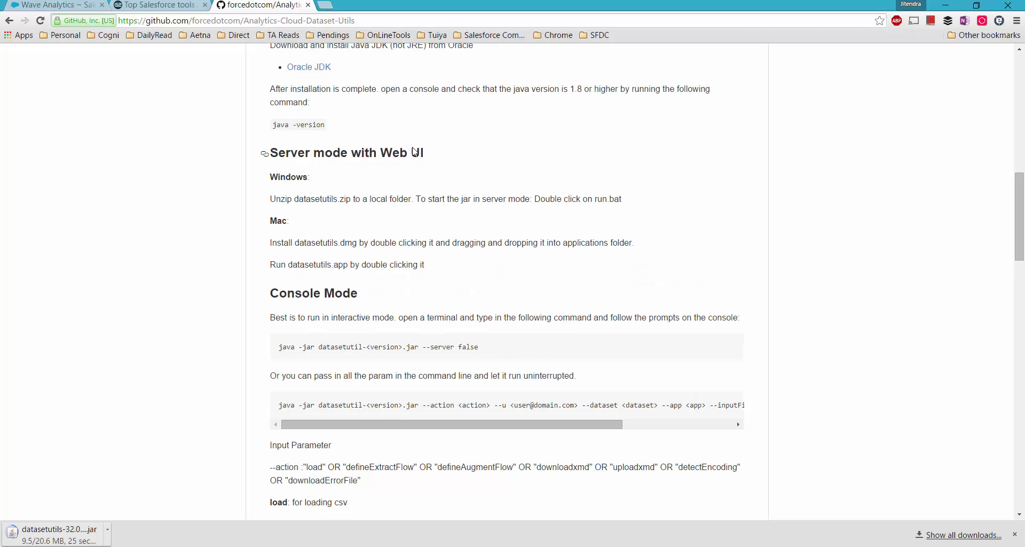
# - Glance at the Wave Analytics home and blog tabs, then return to the GitHub README
pyautogui.click(76, 3)
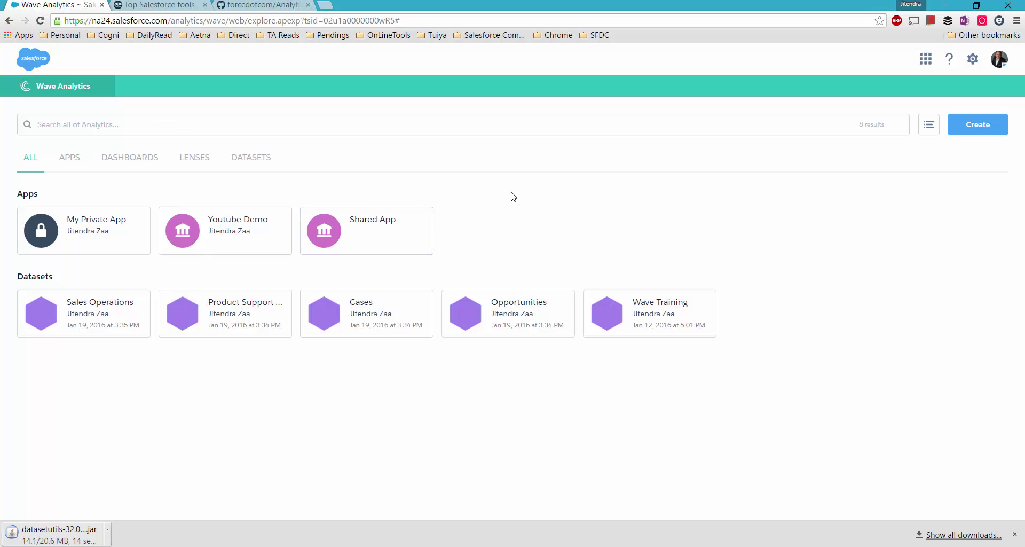
pyautogui.click(160, 6)
pyautogui.click(256, 5)
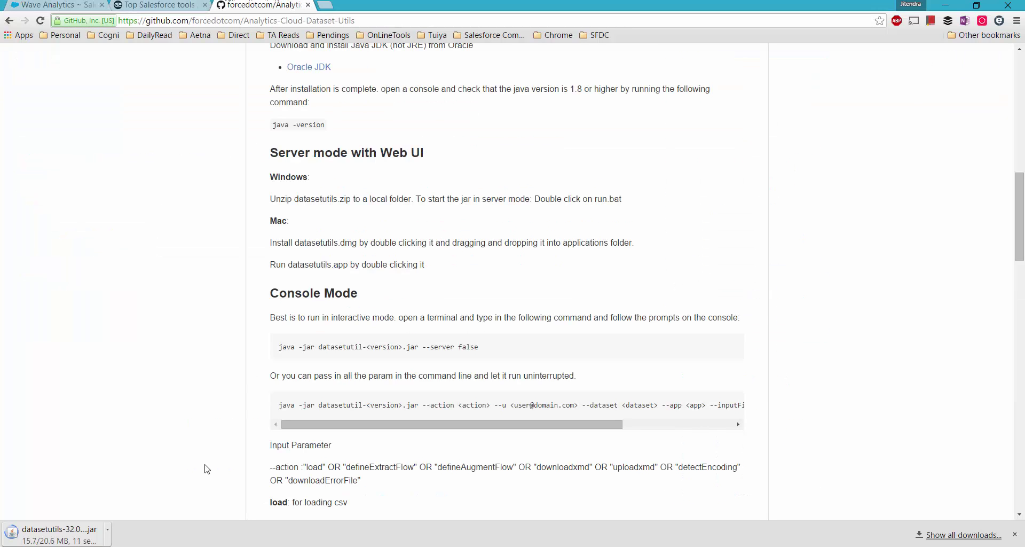
# - Show the jar download in Downloads and delete every file except the unfinished .crdownload
pyautogui.click(107, 529)
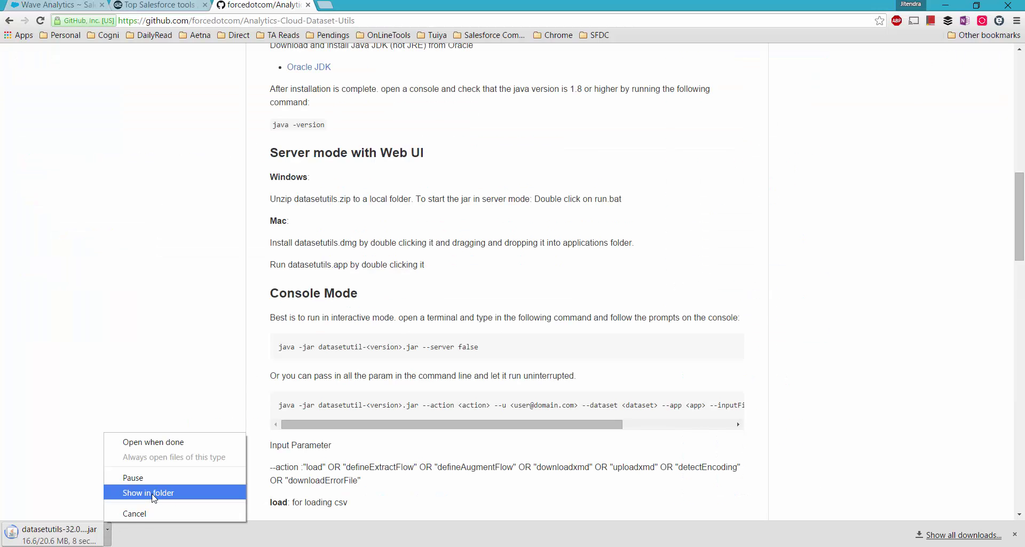
pyautogui.click(133, 492)
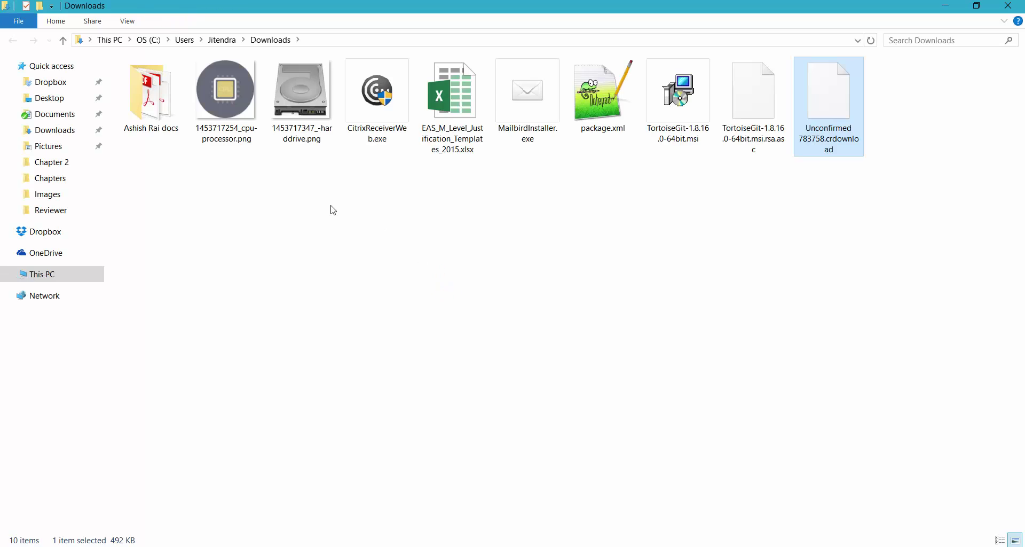
pyautogui.hotkey('ctrl', 'a')
pyautogui.keyDown('ctrl'); pyautogui.click(827, 129); pyautogui.keyUp('ctrl')
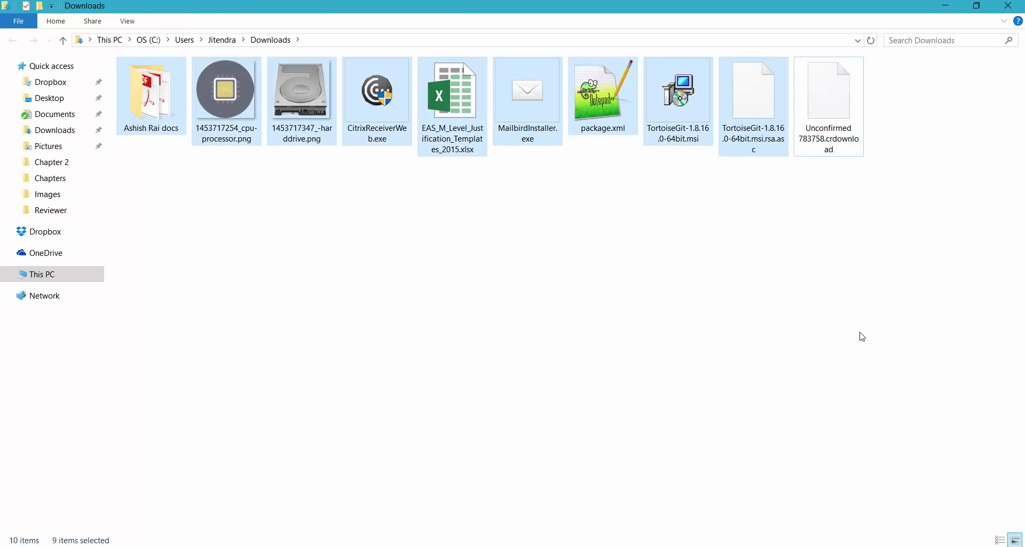
pyautogui.press('Delete')
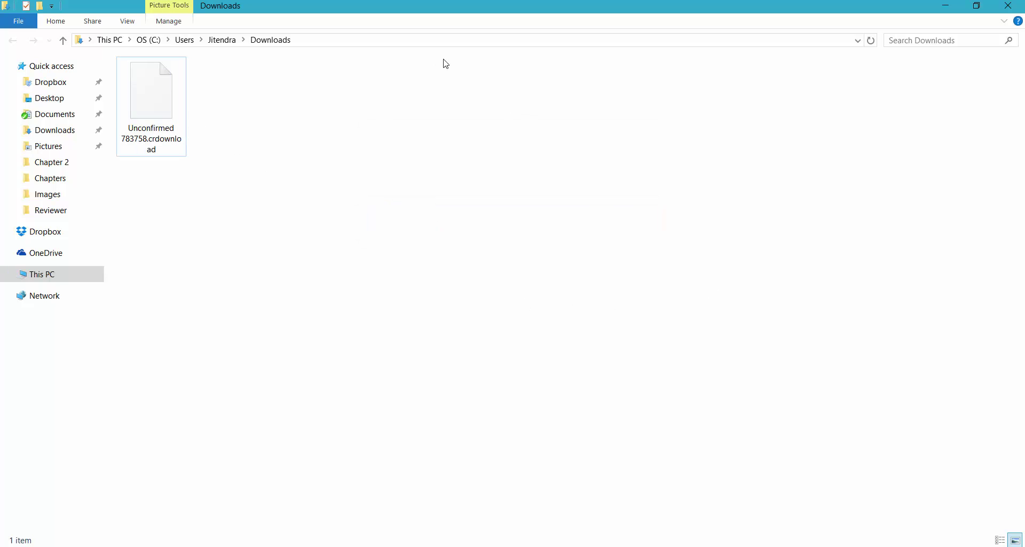
# - Open a Command Prompt window and move it to the right of the screen
pyautogui.press('super')
pyautogui.write('command')
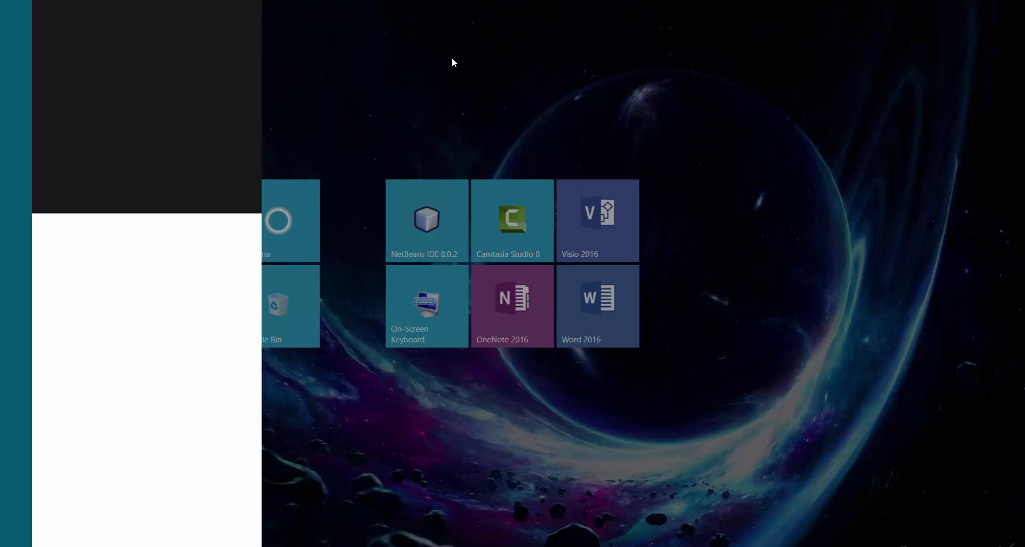
pyautogui.click(113, 46)
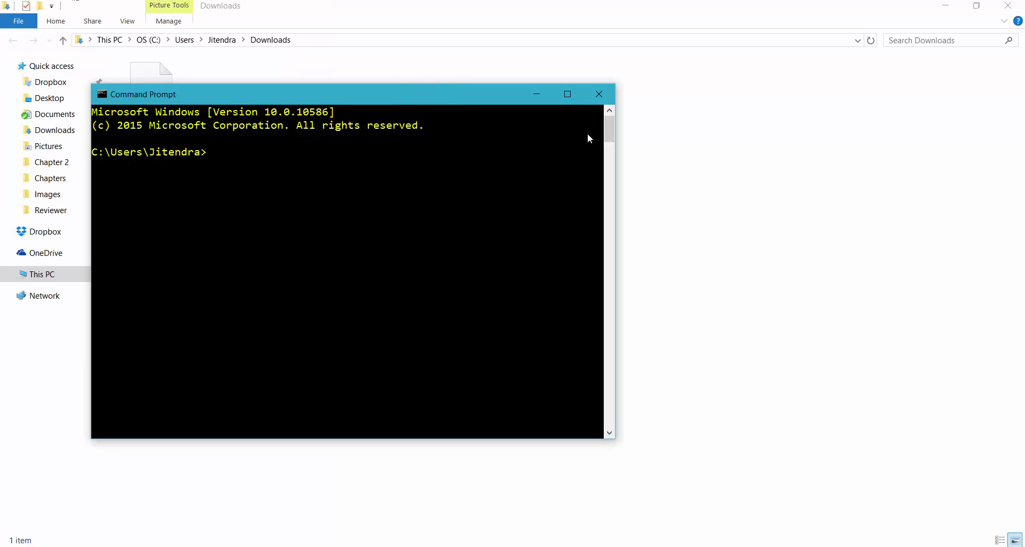
pyautogui.moveTo(388, 98); pyautogui.dragTo(558, 101)
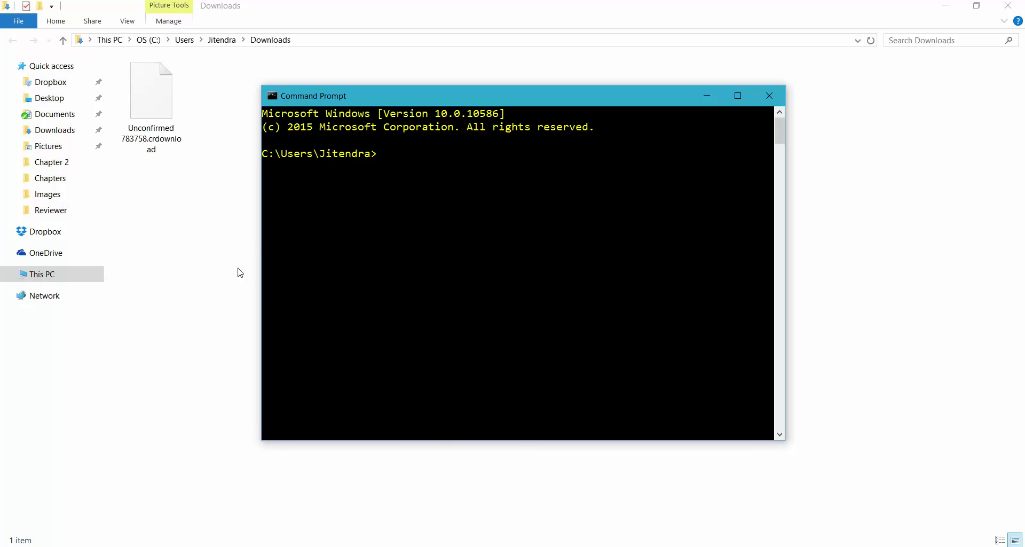
pyautogui.hotkey('alt', 'Tab')
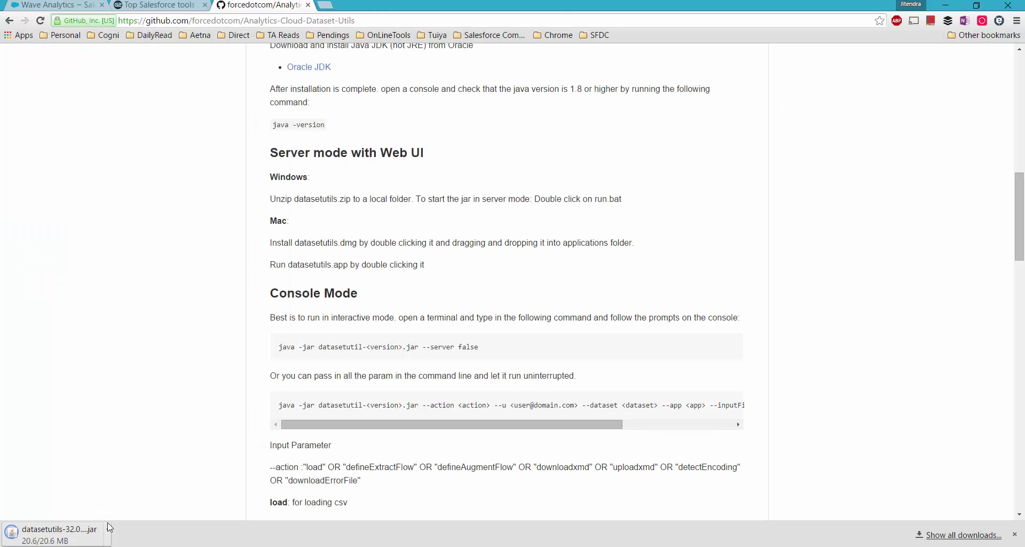
pyautogui.hotkey('alt', 'Tab')
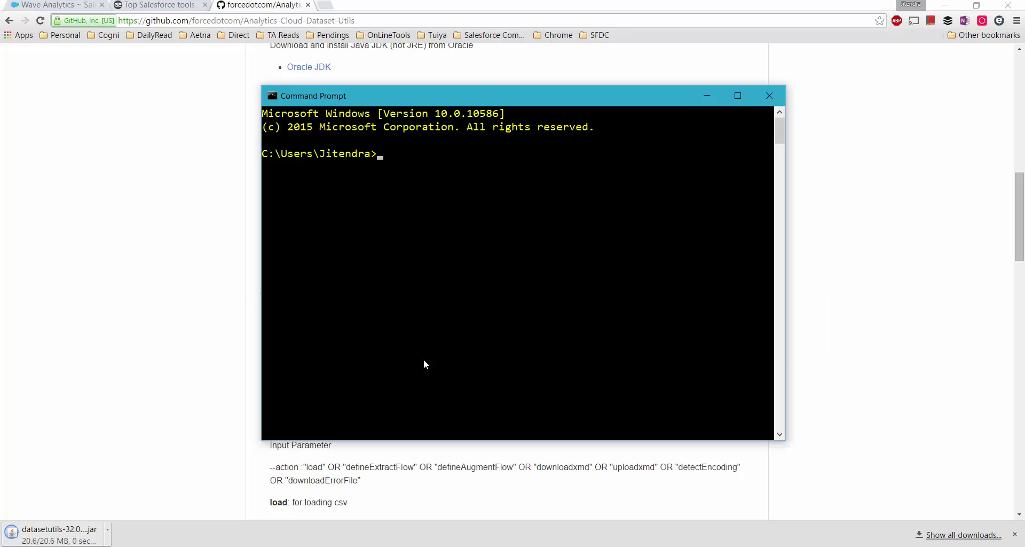
# - Copy the Downloads folder path from File Explorer and cd into it in Command Prompt
pyautogui.hotkey('alt', 'Tab')
pyautogui.hotkey('alt', 'Tab')
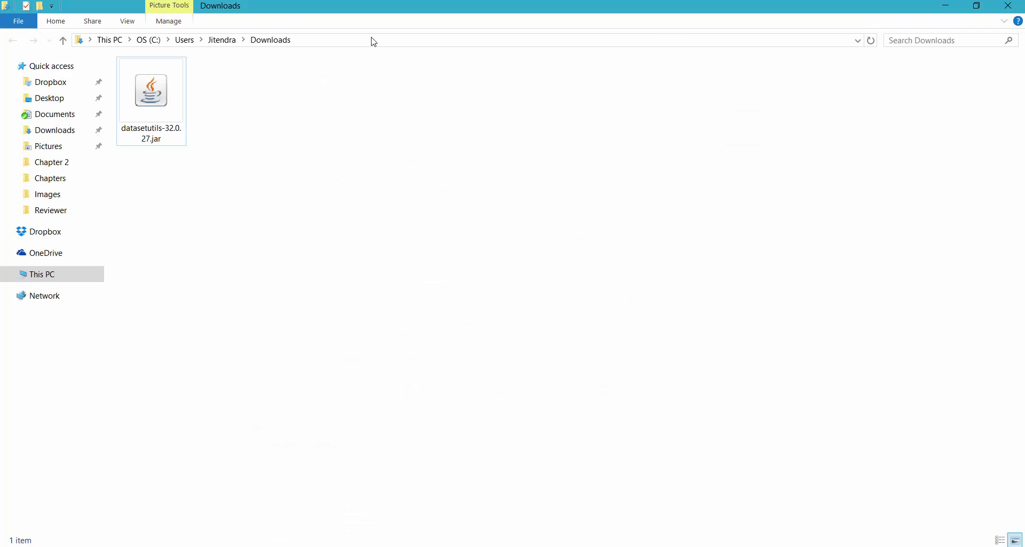
pyautogui.click(394, 44)
pyautogui.hotkey('ctrl', 'c')
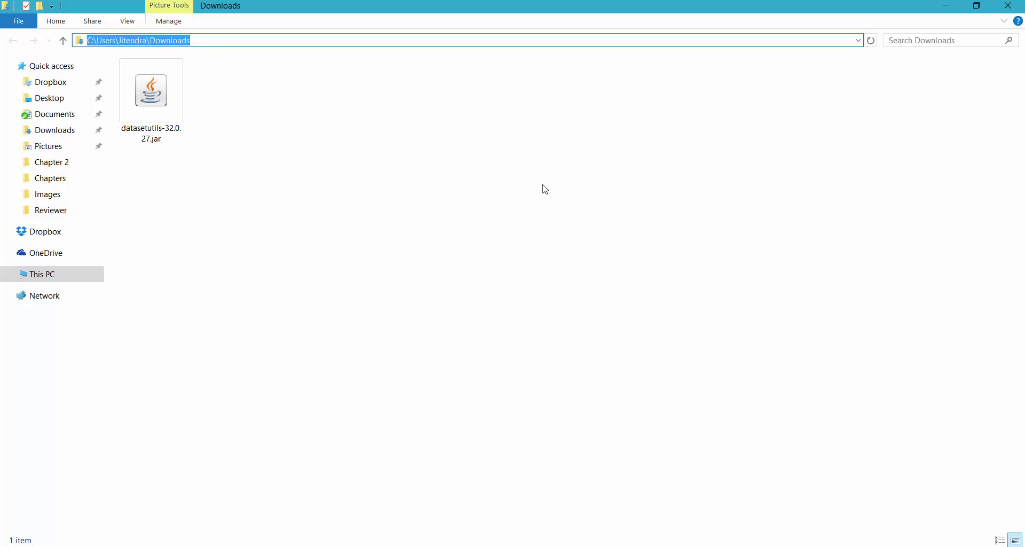
pyautogui.press('Escape')
pyautogui.hotkey('alt', 'Tab')
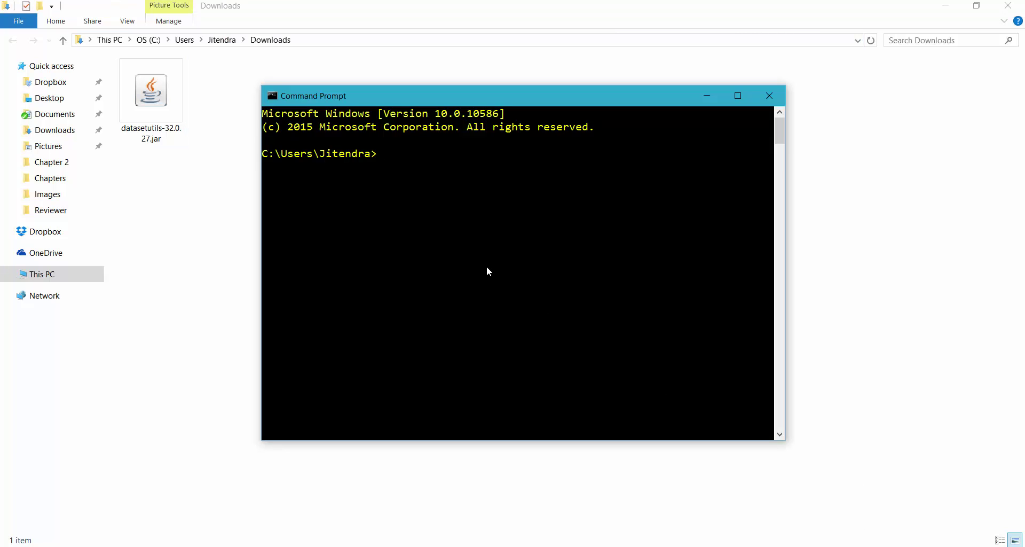
pyautogui.write('cd')
pyautogui.rightClick(486, 266)
pyautogui.click(525, 295)
pyautogui.press('Return')
# - Clear the console and run datasetutils-32.0.27.jar, bringing up the sign-in page at 127.0.0.1:3174
pyautogui.write('c')
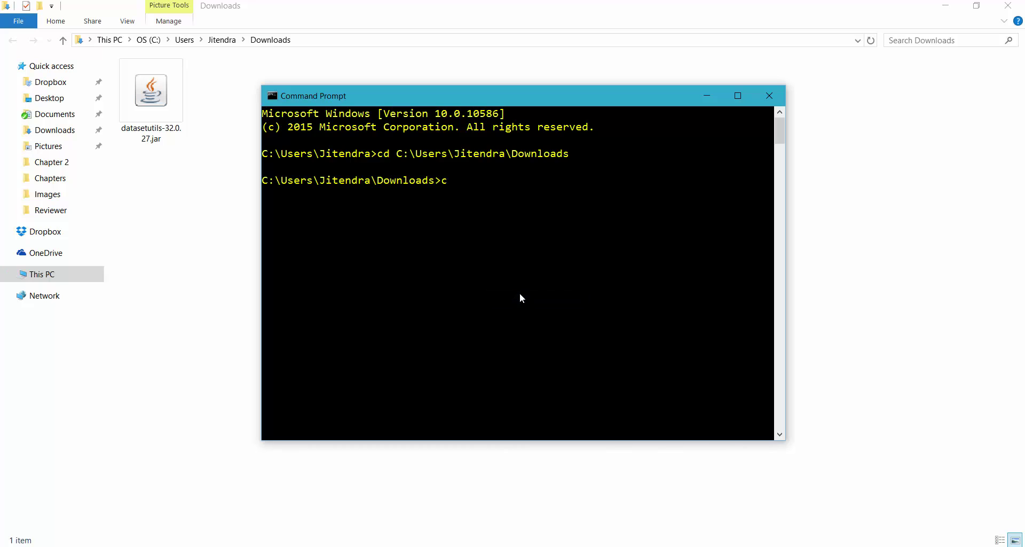
pyautogui.write('ls')
pyautogui.press('Return')
pyautogui.write('d')
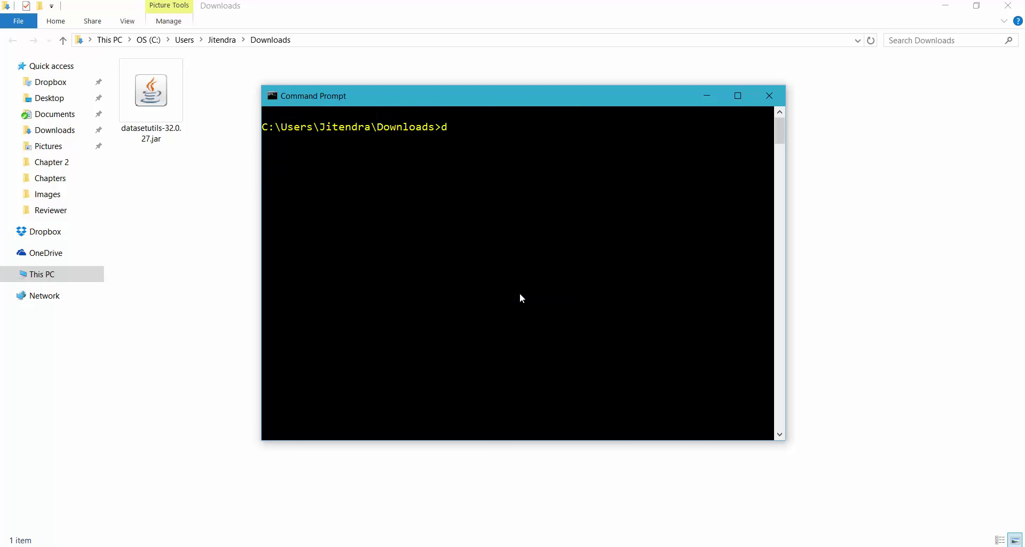
pyautogui.write('at')
pyautogui.press('Tab')
pyautogui.press('Return')
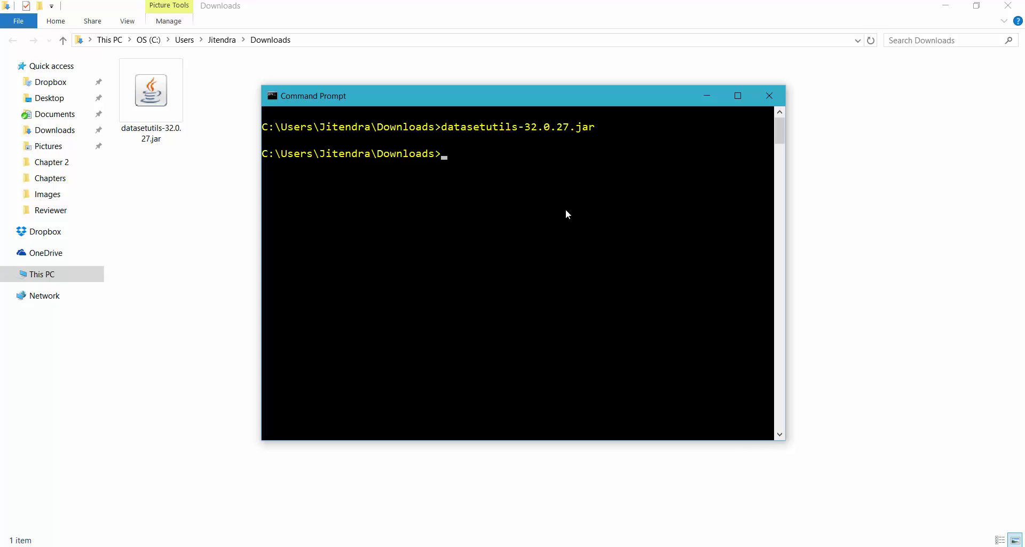
pyautogui.click(897, 344)
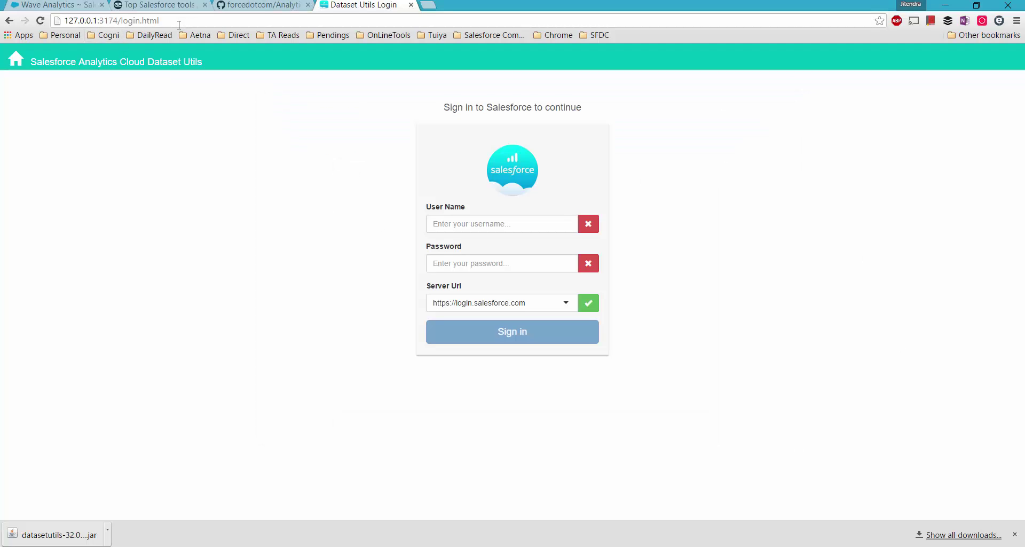
pyautogui.moveTo(175, 21); pyautogui.dragTo(85, 22)
pyautogui.click(147, 191)
pyautogui.moveTo(102, 20); pyautogui.dragTo(115, 20)
pyautogui.click(194, 155)
pyautogui.moveTo(161, 21); pyautogui.dragTo(66, 20)
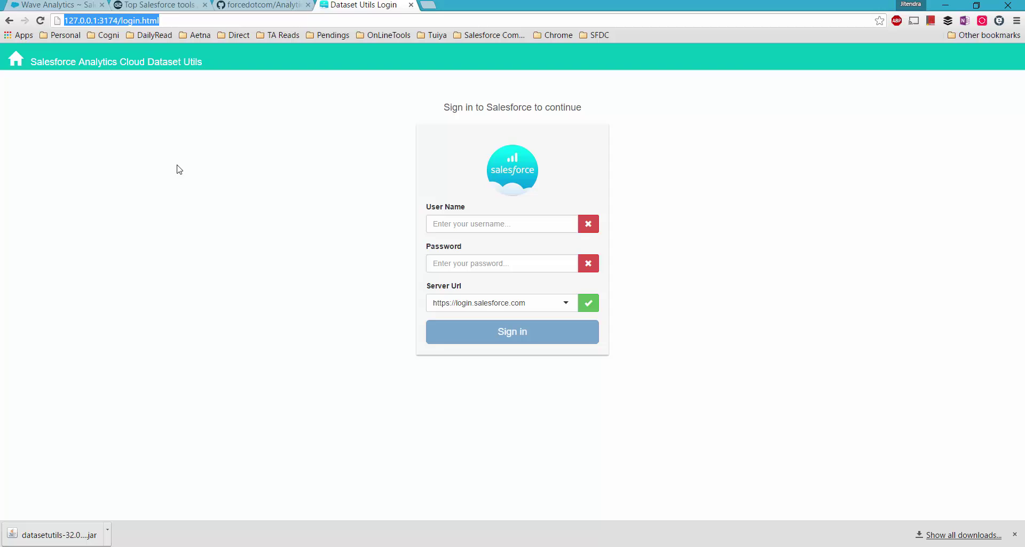
pyautogui.click(128, 65)
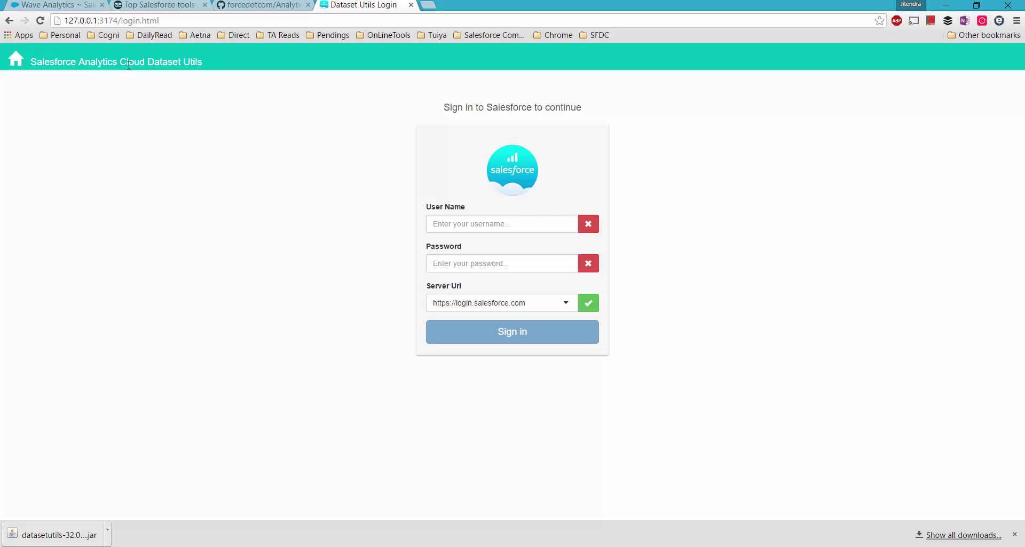
pyautogui.moveTo(160, 20); pyautogui.dragTo(65, 21)
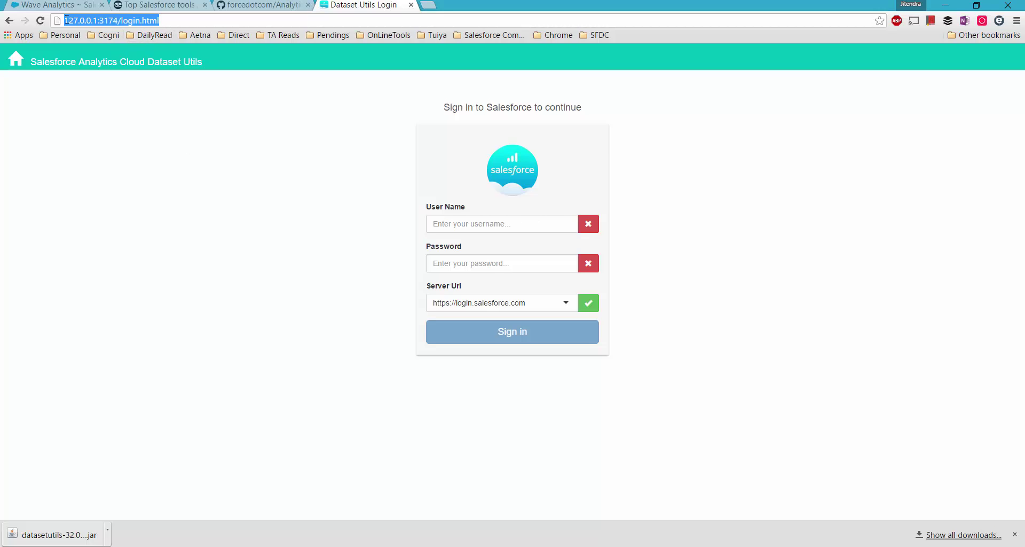
# - Sign in with the Salesforce username and password, and close Chrome's downloads bar
pyautogui.click(492, 219)
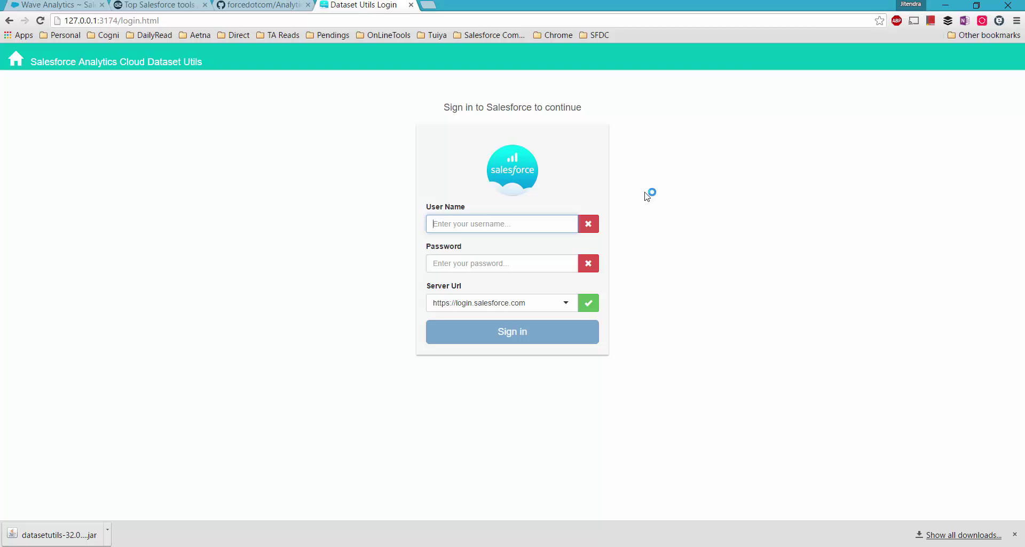
pyautogui.write('j')
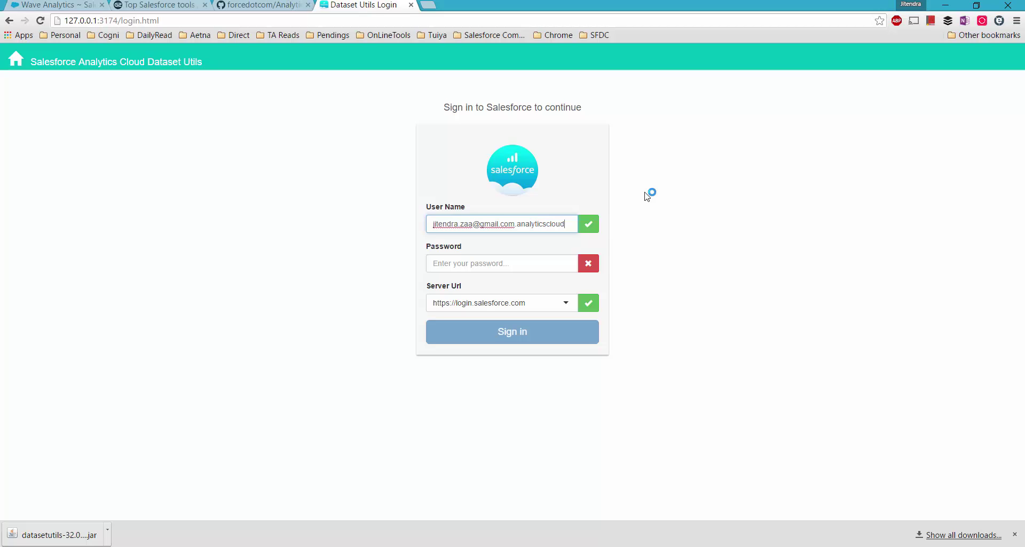
pyautogui.press('Tab')
pyautogui.write('•••')
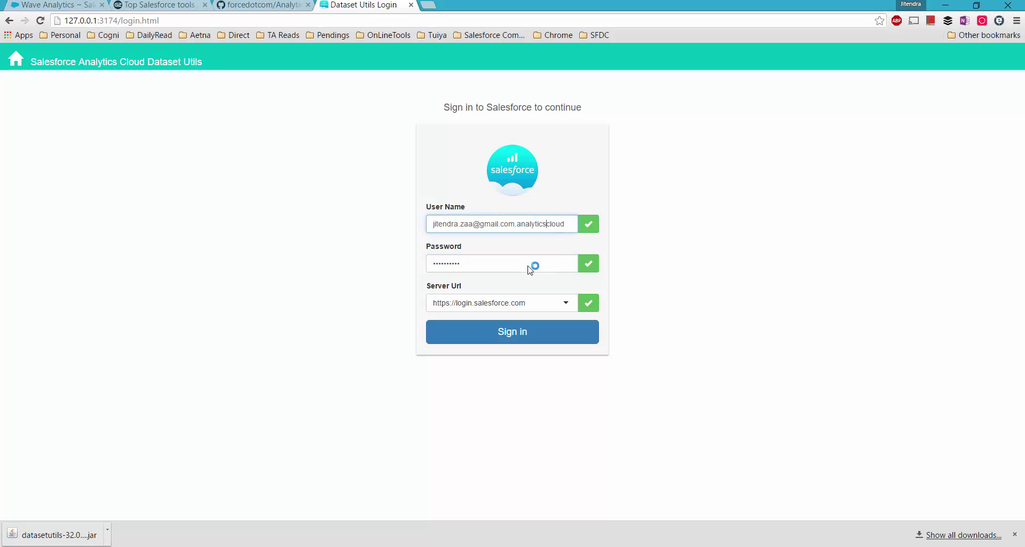
pyautogui.click(508, 336)
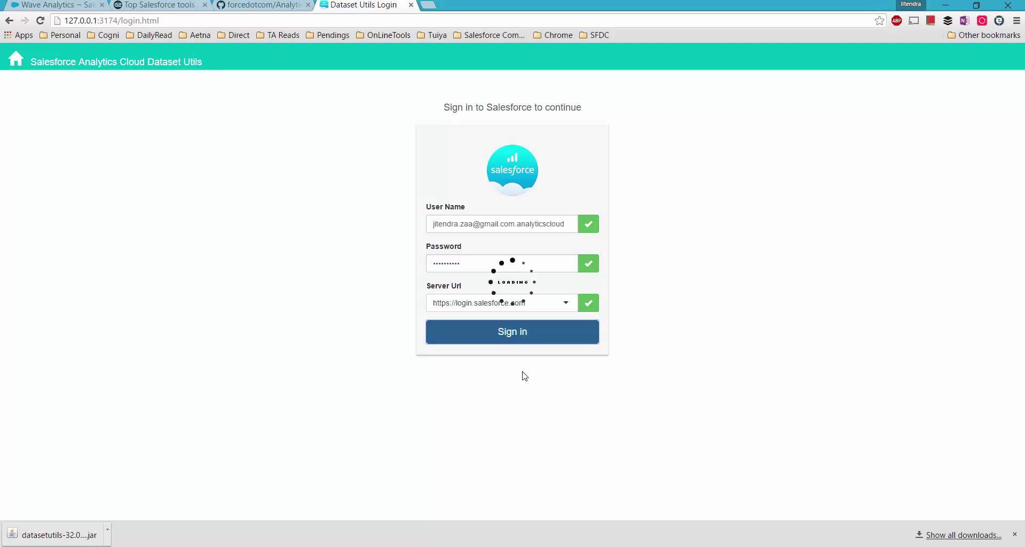
pyautogui.click(1014, 533)
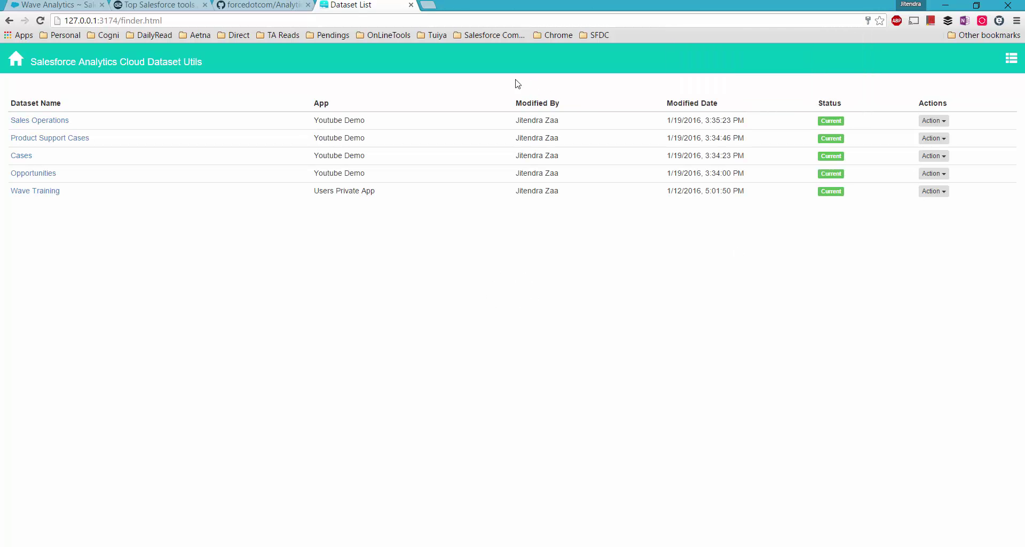
# - Scroll through the GitHub README's command-line usage examples, then return to the Dataset List tab
pyautogui.click(258, 4)
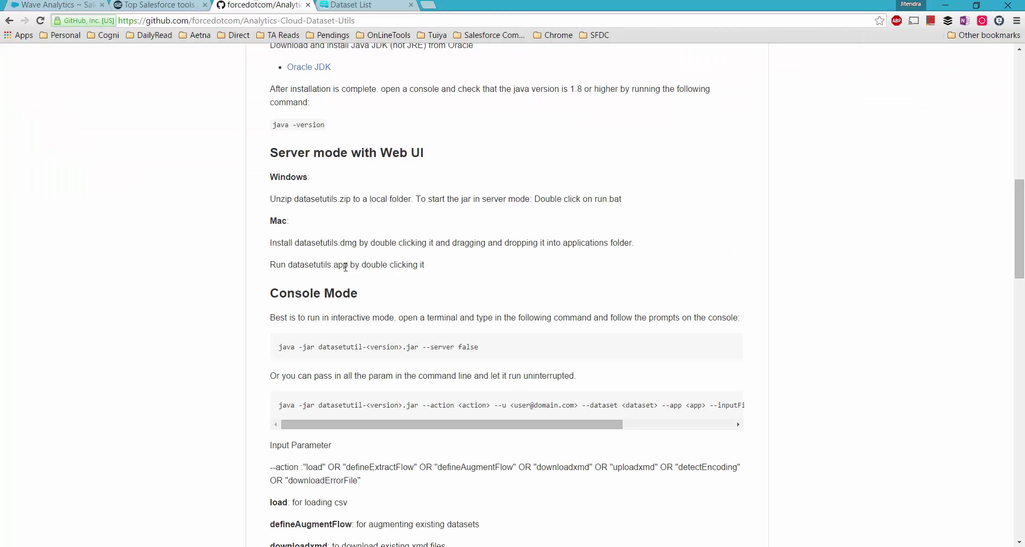
pyautogui.scroll(-15, 315, 288)
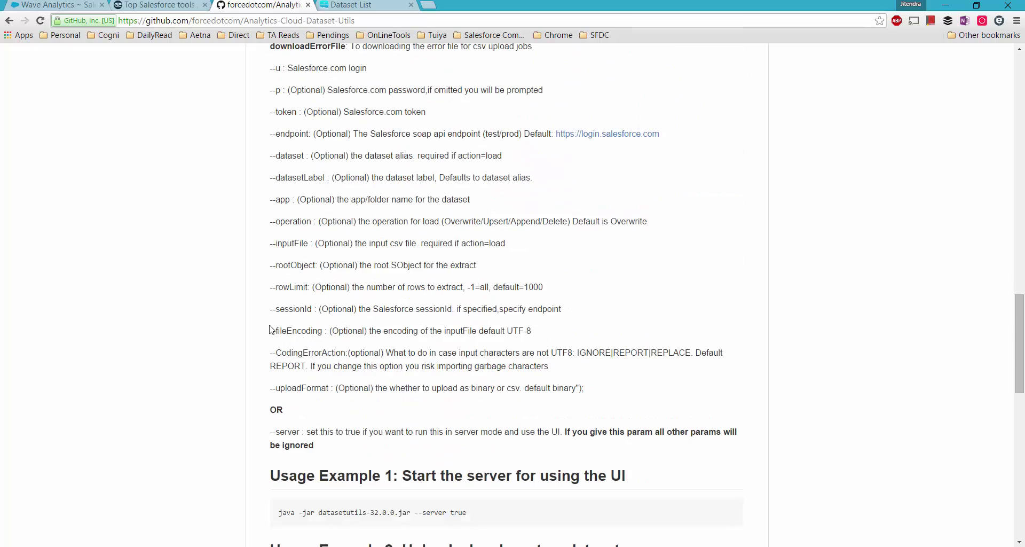
pyautogui.scroll(-3, 251, 342)
pyautogui.scroll(-4, 251, 342)
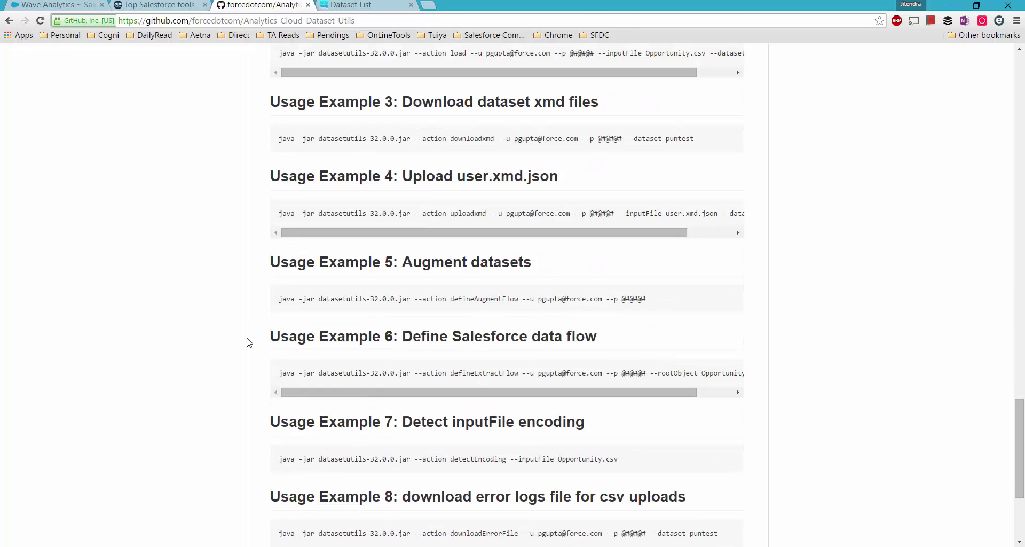
pyautogui.scroll(-3, 252, 346)
pyautogui.scroll(20, 268, 357)
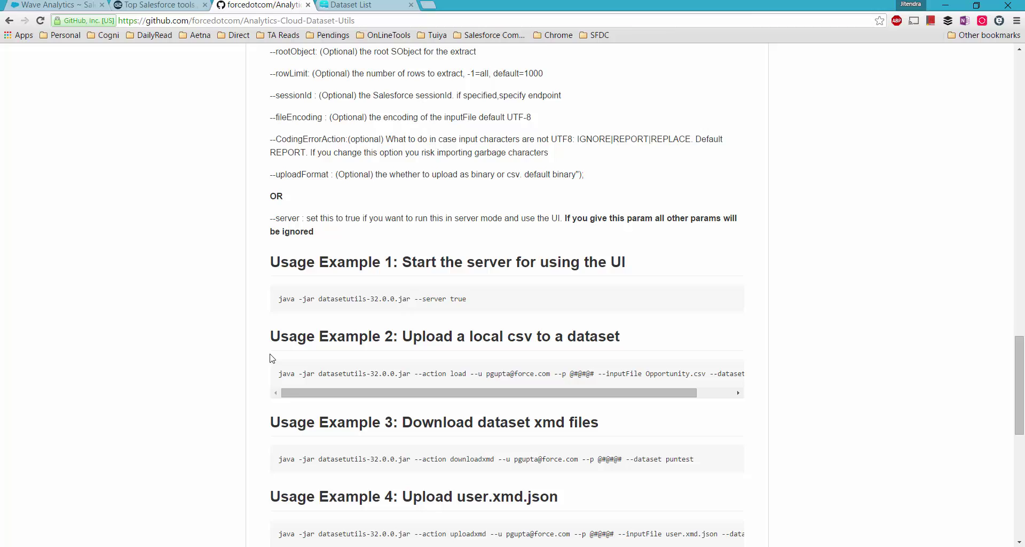
pyautogui.scroll(3, 344, 298)
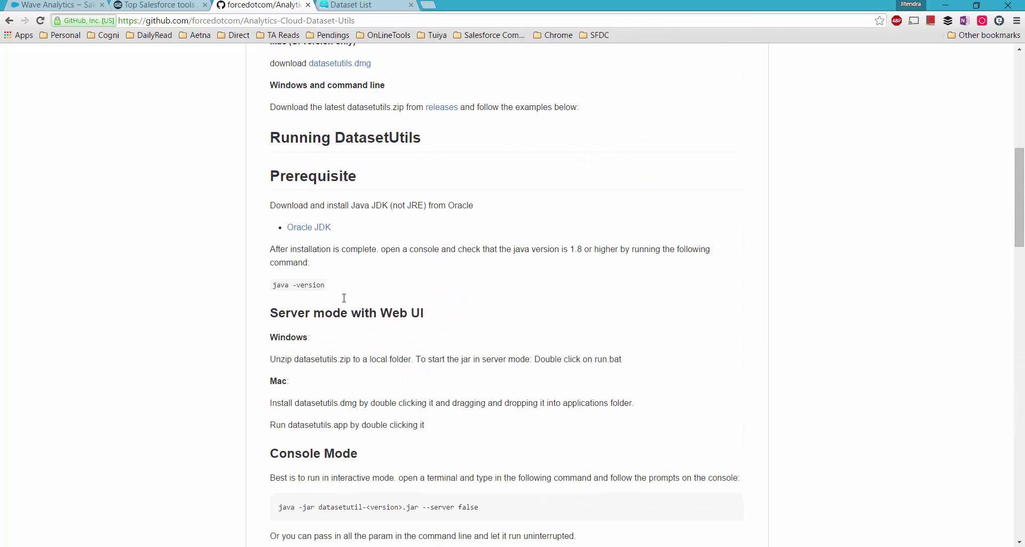
pyautogui.click(360, 4)
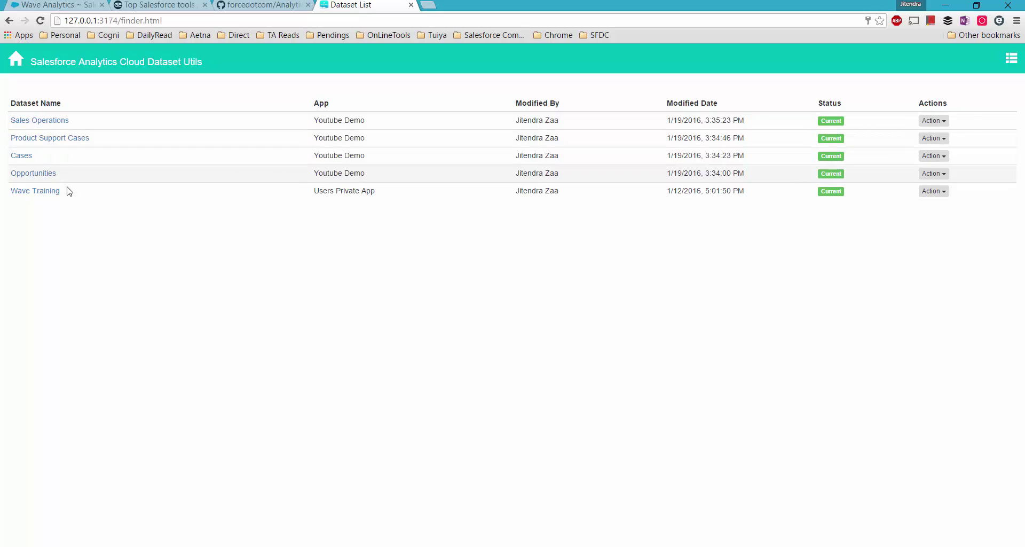
pyautogui.click(75, 5)
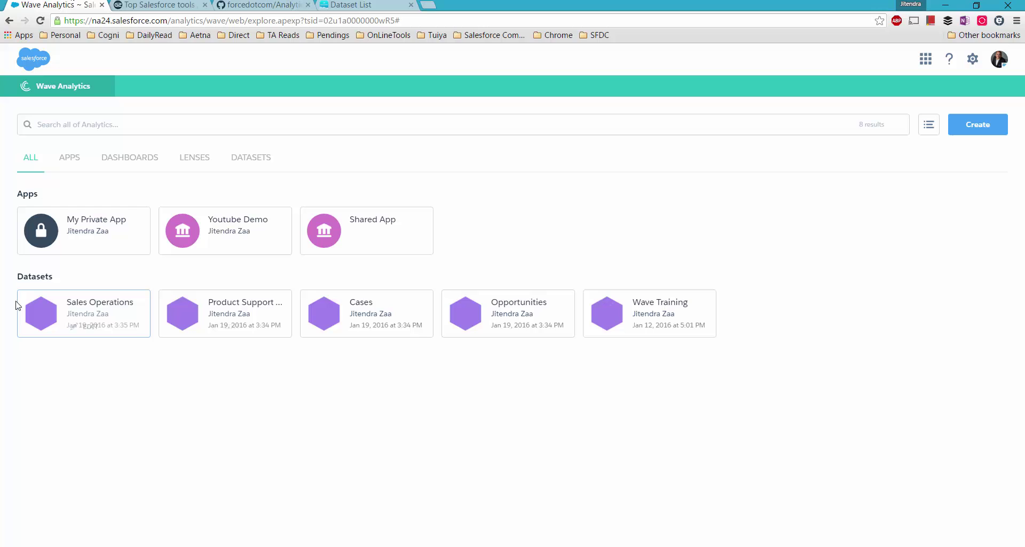
pyautogui.click(639, 320)
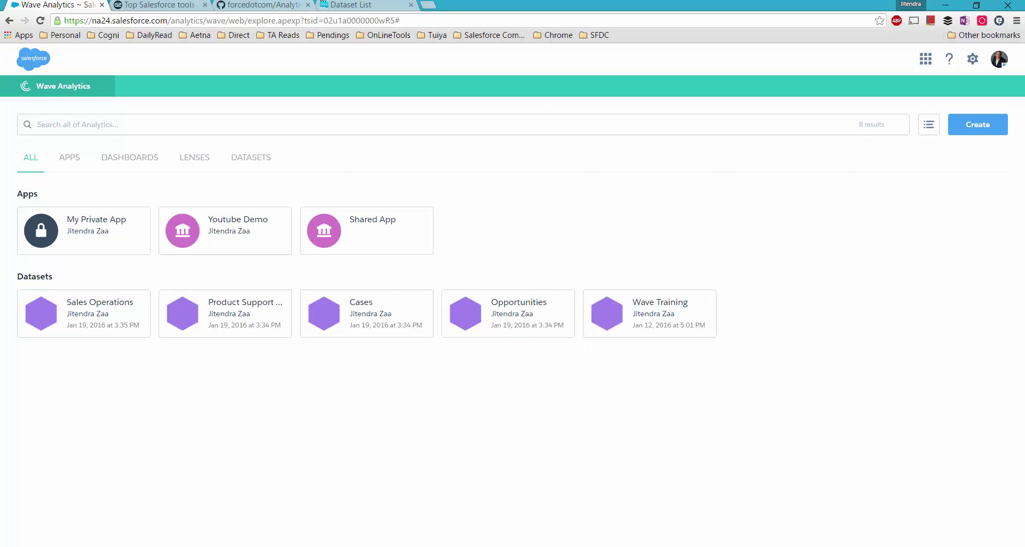
pyautogui.click(351, 5)
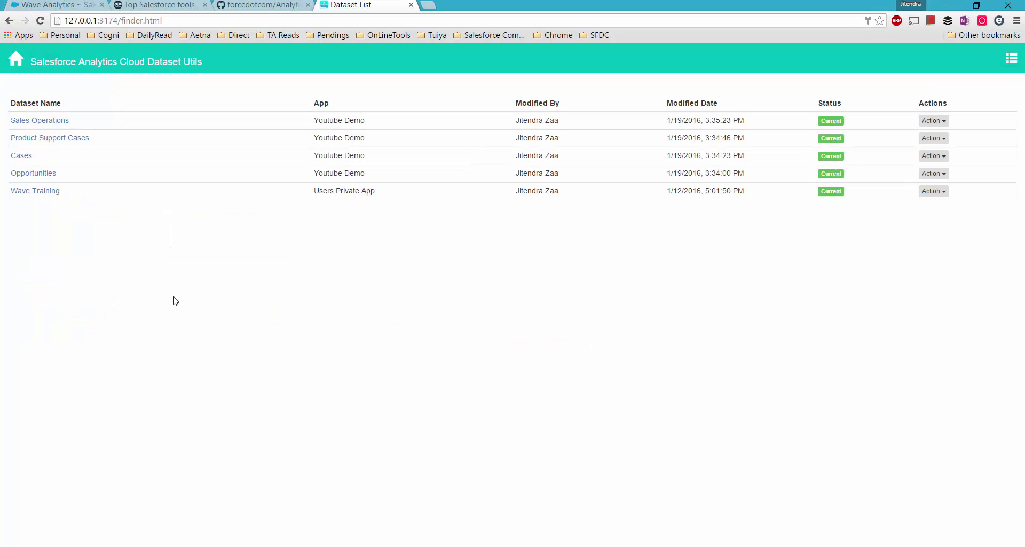
pyautogui.click(941, 125)
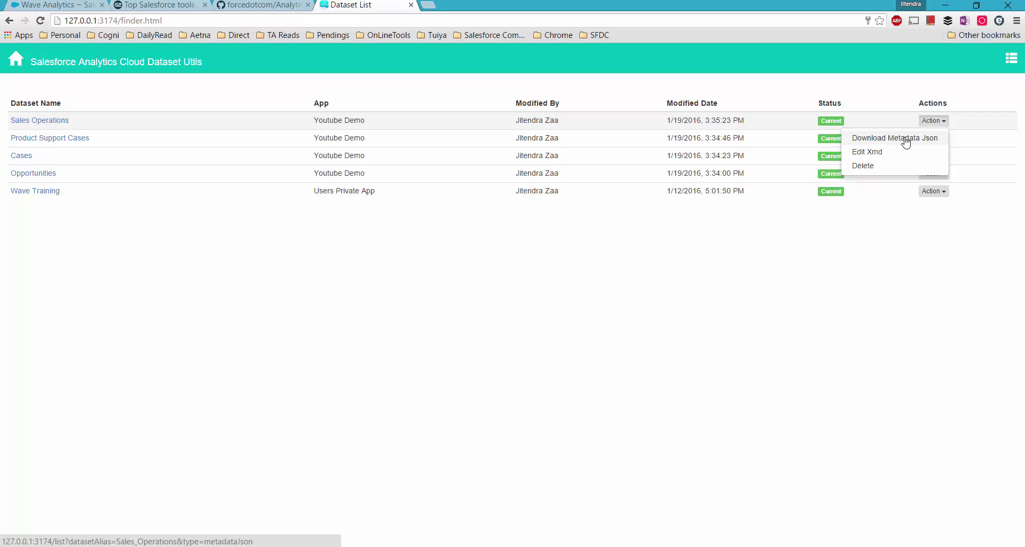
pyautogui.click(855, 214)
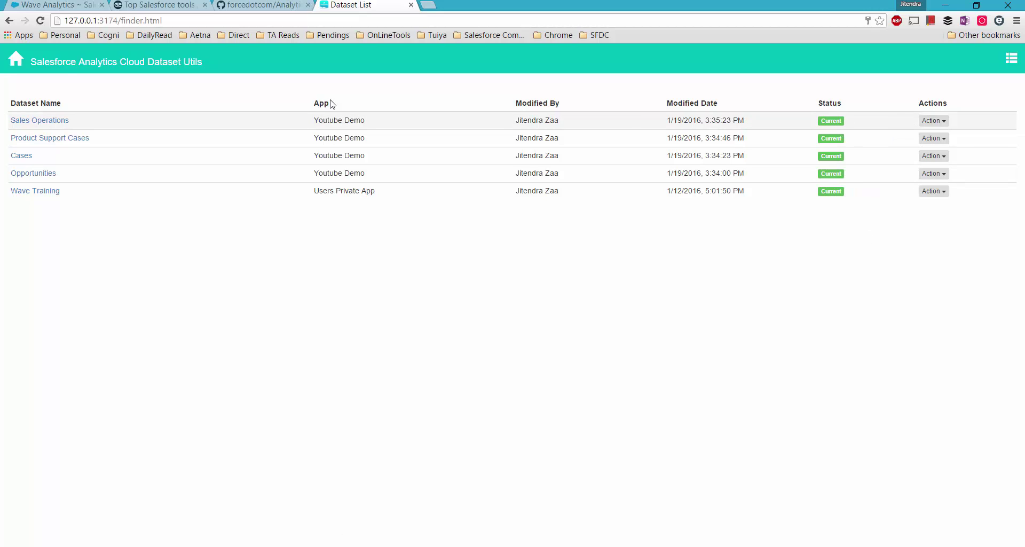
# - Open the Sales Operations Data Preview, scroll its records, and open the Action menu
pyautogui.click(34, 121)
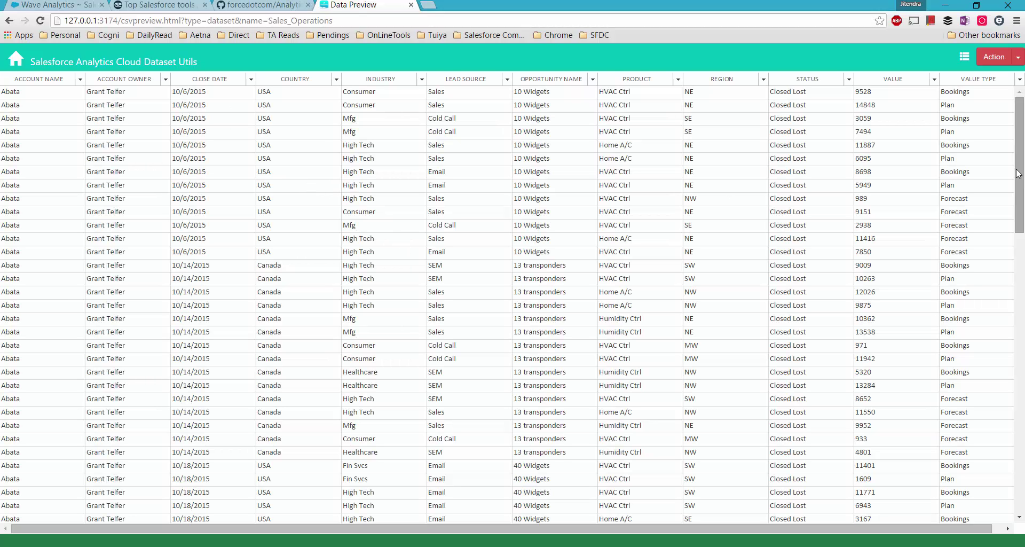
pyautogui.moveTo(1020, 161); pyautogui.dragTo(1022, 133)
pyautogui.click(1019, 56)
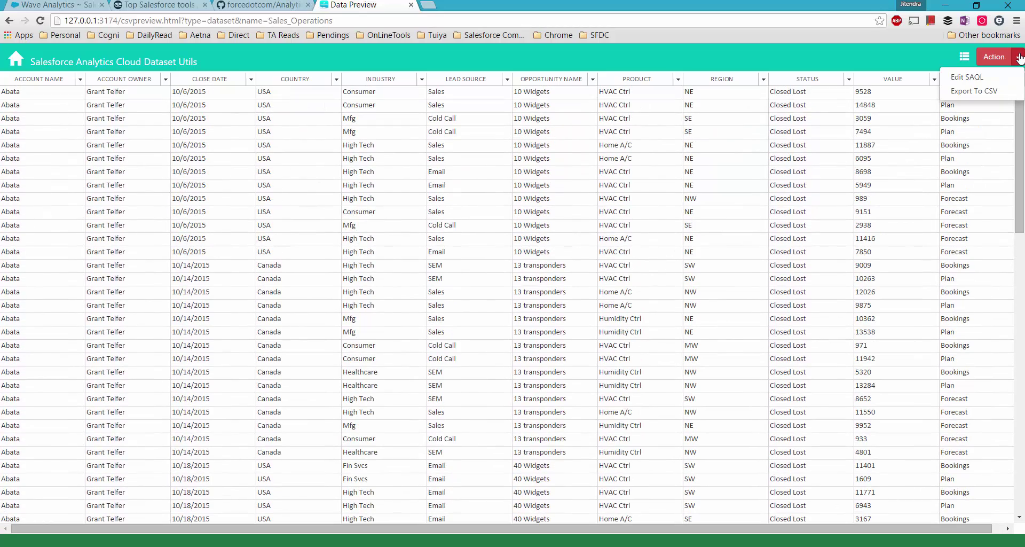
pyautogui.click(819, 130)
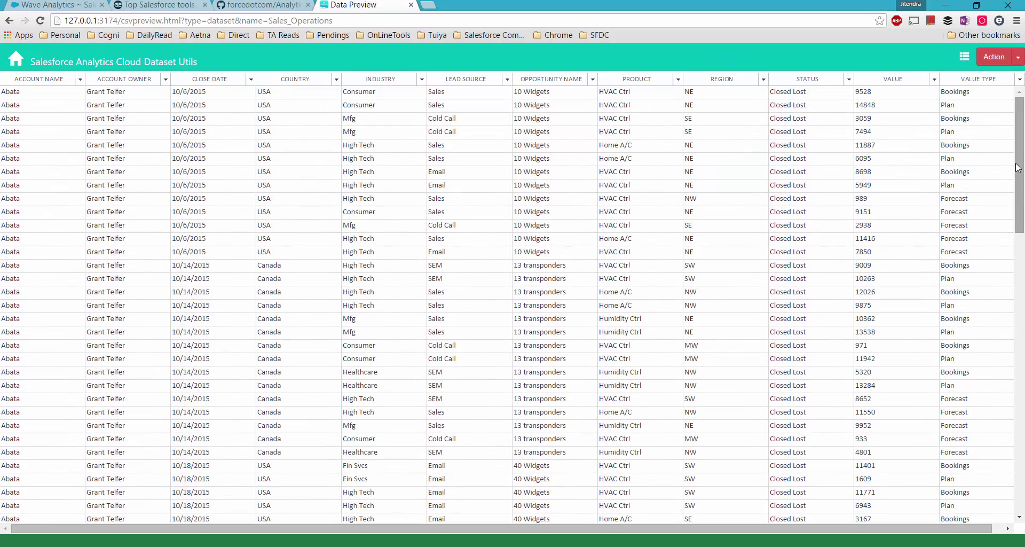
pyautogui.scroll(-2, 1022, 276)
pyautogui.scroll(-10, 1023, 276)
pyautogui.scroll(15, 1023, 276)
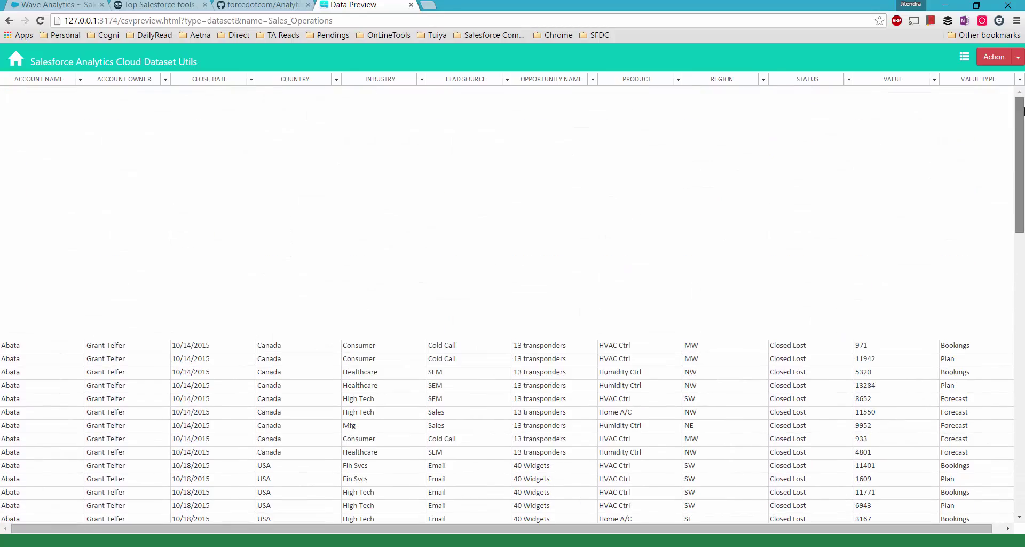
pyautogui.click(1018, 59)
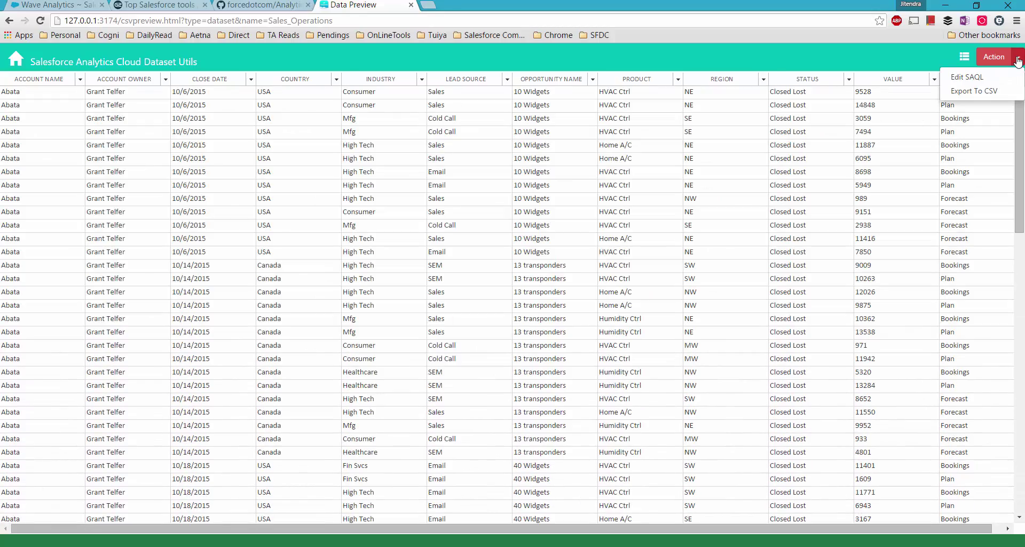
# - Delete 'q = limit q 100;' from the SAQL in Edit SAQL and rerun the Query
pyautogui.click(968, 77)
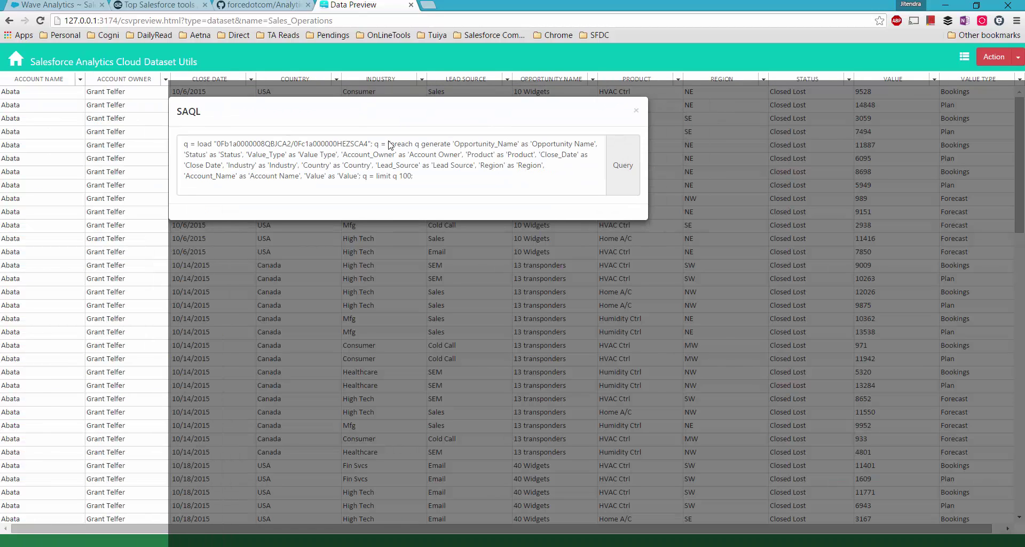
pyautogui.moveTo(420, 178); pyautogui.dragTo(364, 176)
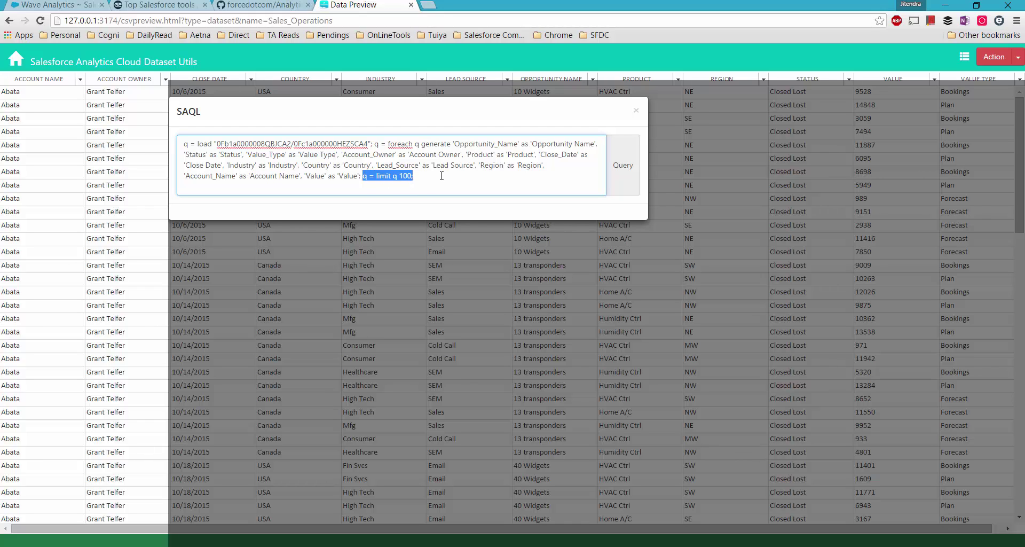
pyautogui.press('BackSpace')
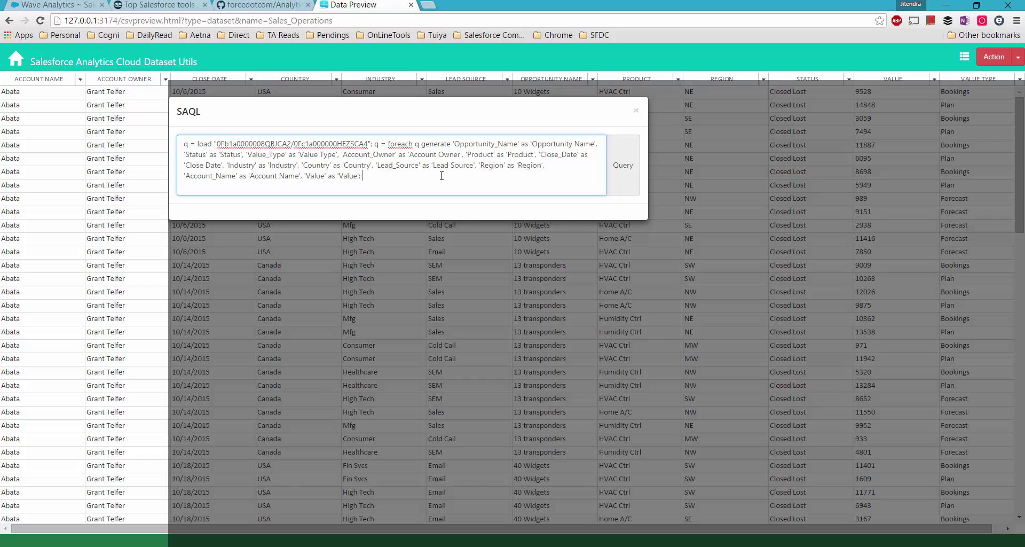
pyautogui.click(618, 169)
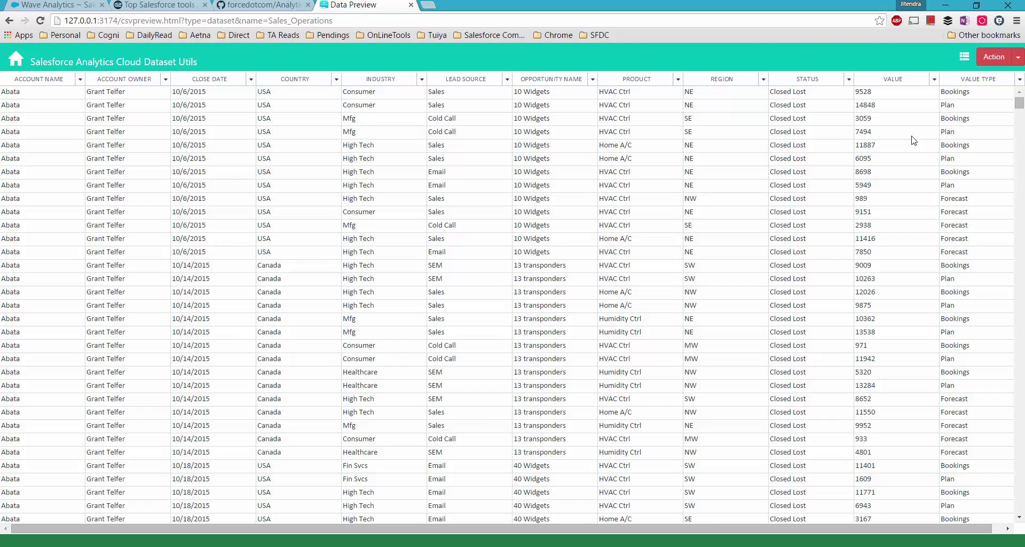
# - Export the Sales Operations preview with Action > Export To CSV to Sales_Operations.csv
pyautogui.moveTo(1019, 104)
pyautogui.mouseDown()
pyautogui.moveTo(1021, 132)
pyautogui.moveTo(1019, 105)
pyautogui.mouseUp()
pyautogui.click(1018, 59)
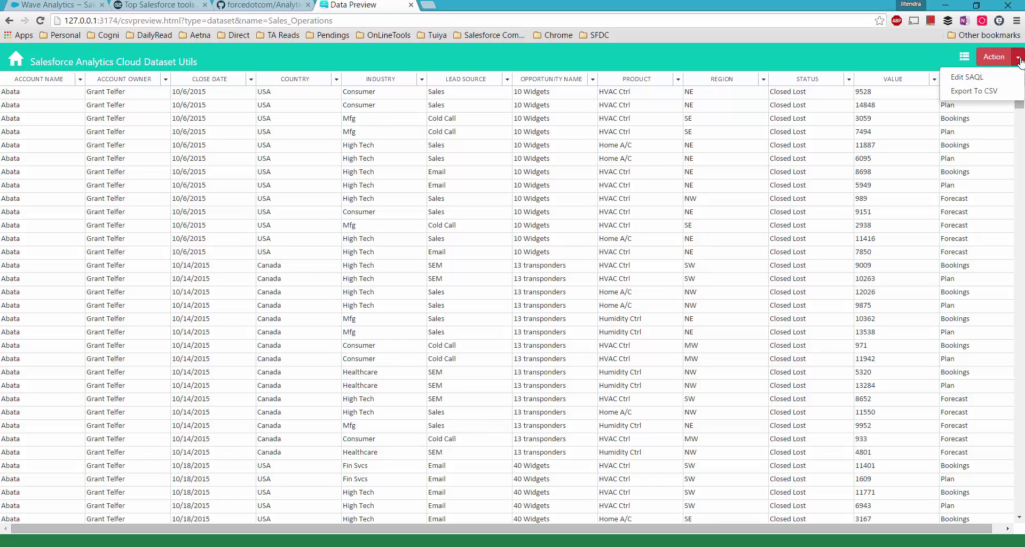
pyautogui.click(985, 91)
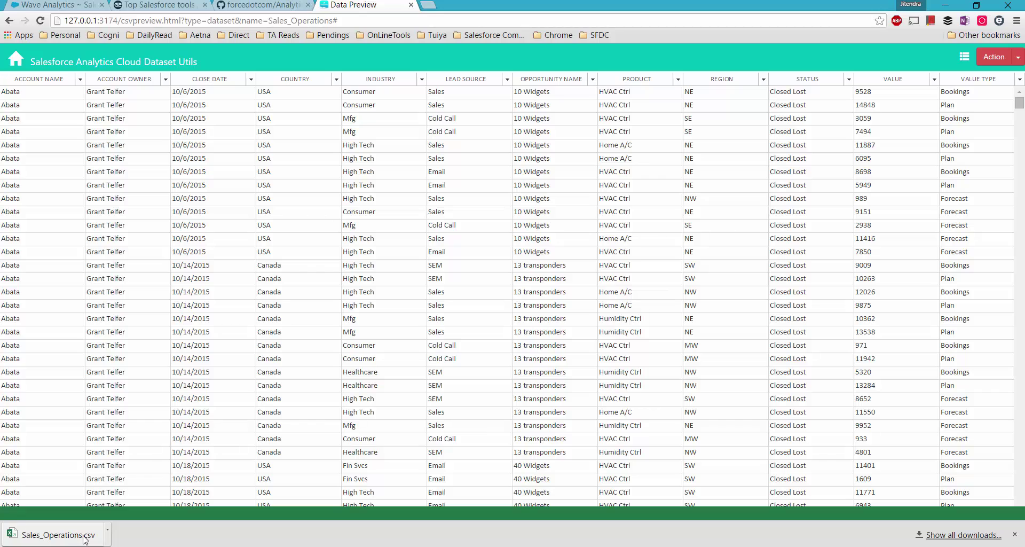
pyautogui.click(85, 5)
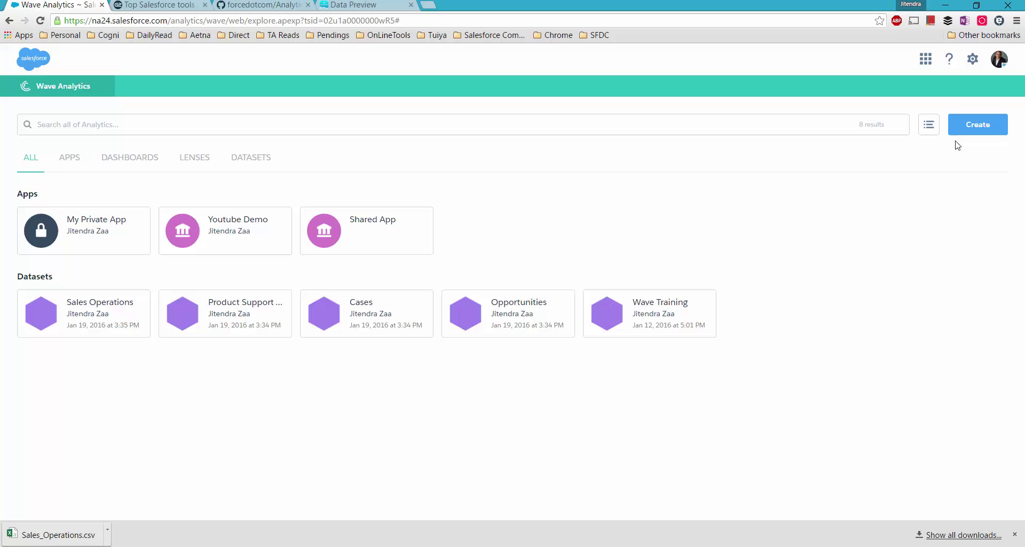
# - Choose Create > Dataset on the Wave Analytics home page to begin a new dataset
pyautogui.click(975, 128)
pyautogui.click(955, 174)
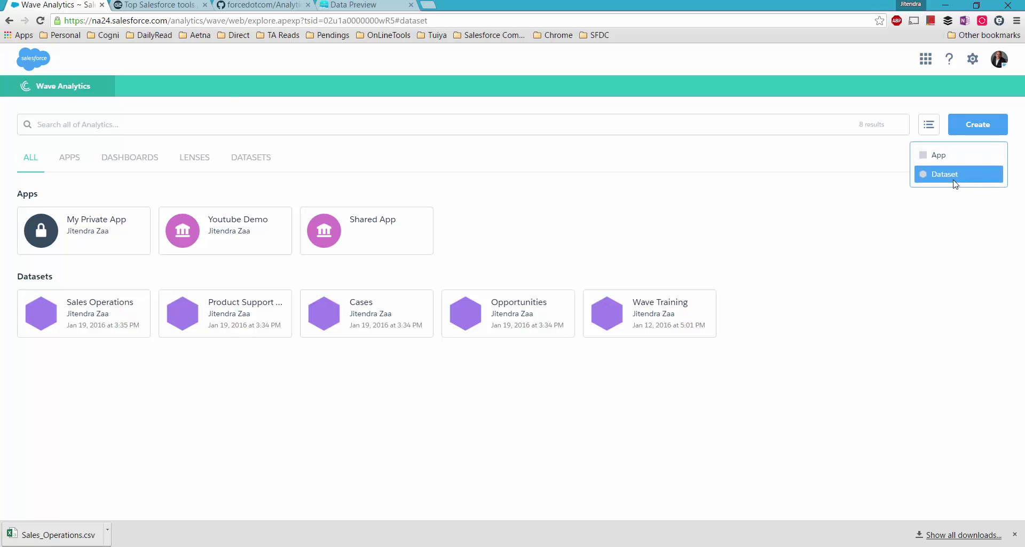